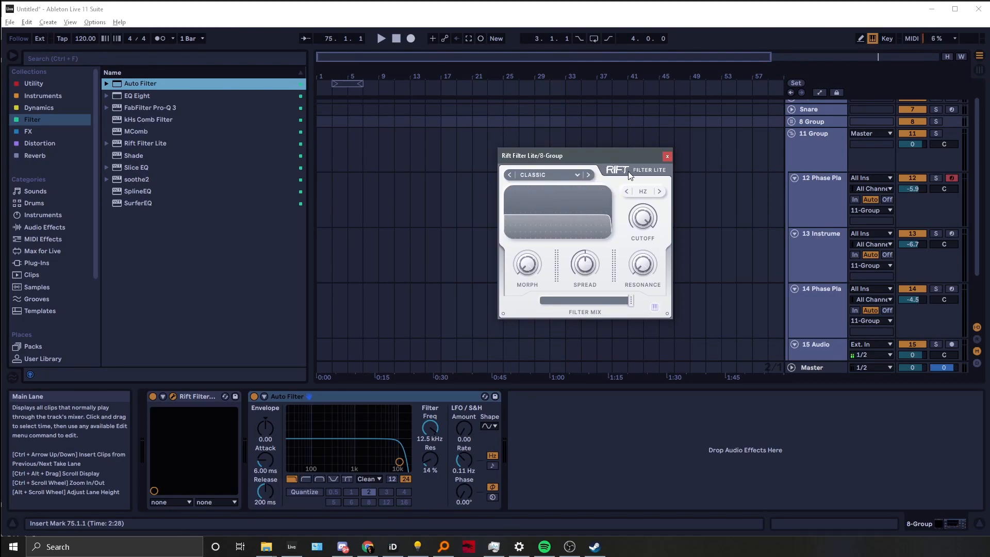
Set the Auto Filter's frequency to about 1.67 kHz and resonance to 125% on the group track
mouse_move(614, 165)
left_mouse_down()
mouse_move(668, 141)
mouse_move(643, 142)
mouse_move(609, 181)
left_mouse_up()
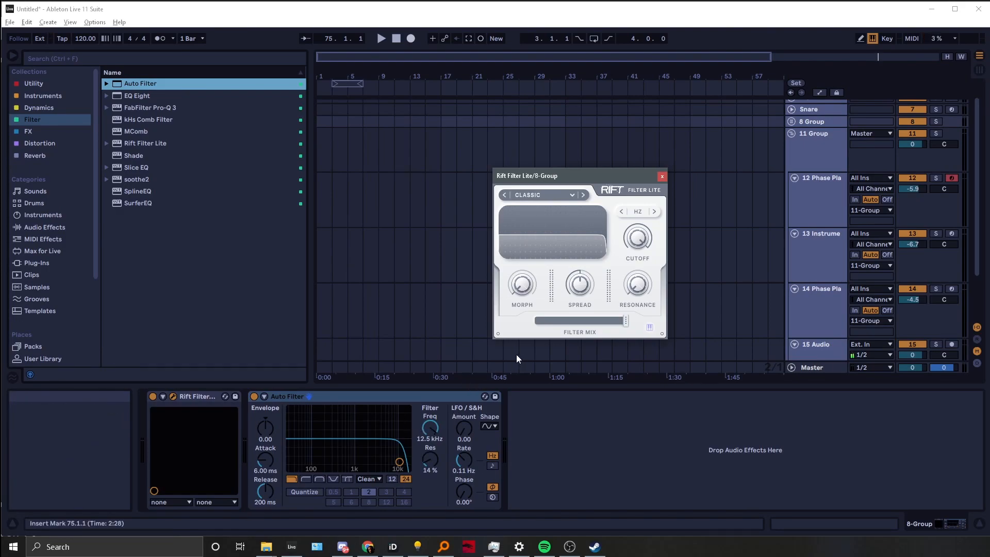
left_click_drag(602, 178, 592, 151)
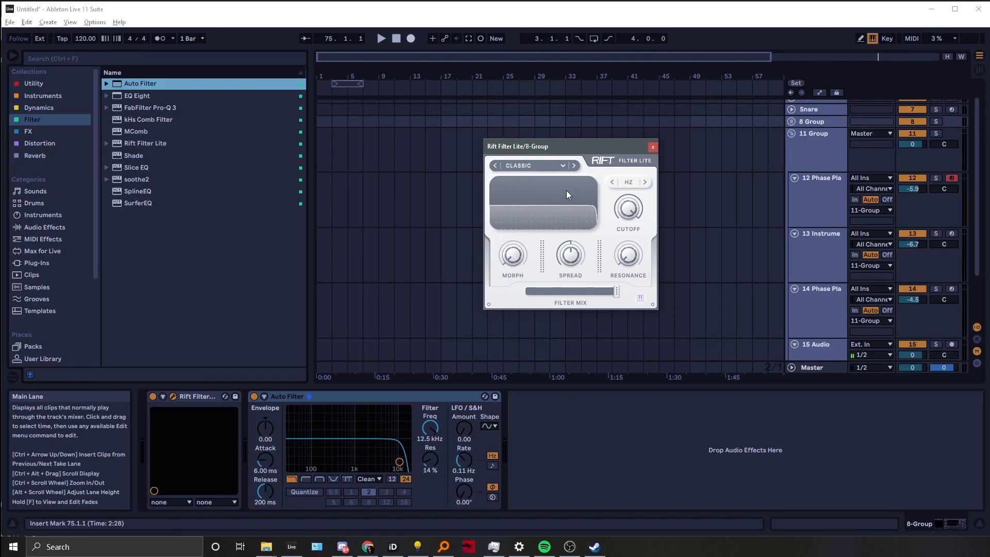
mouse_move(616, 201)
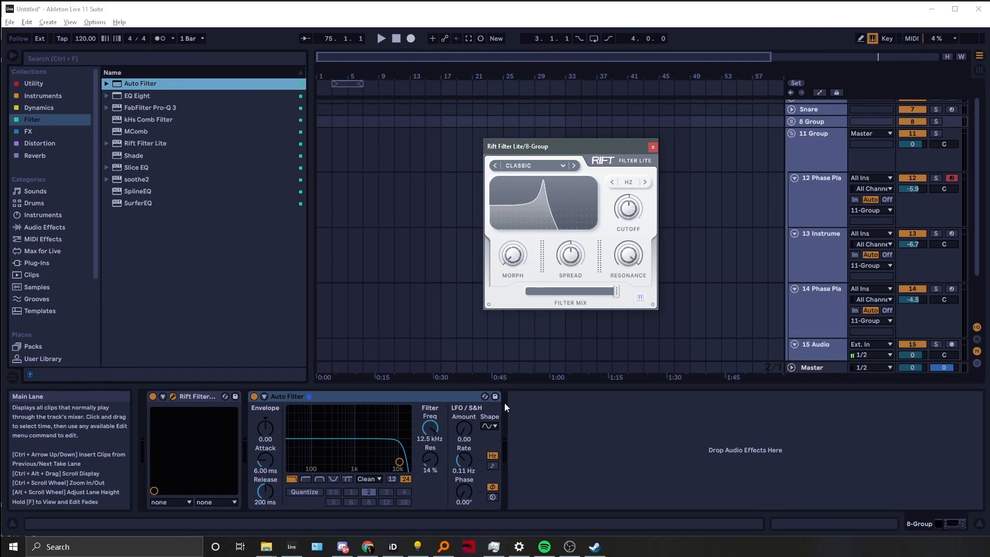
mouse_move(430, 459)
left_mouse_down()
mouse_move(430, 413)
mouse_move(431, 458)
left_mouse_up()
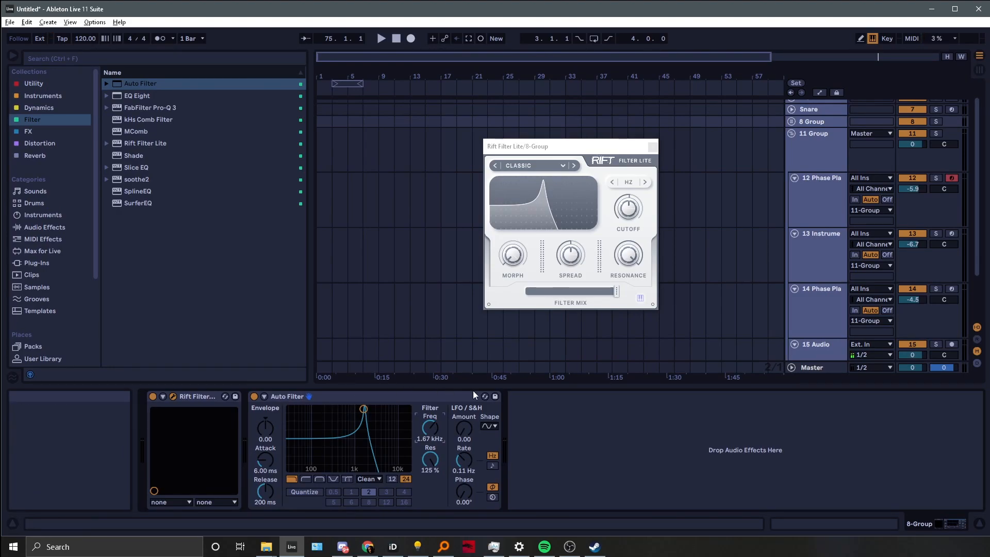
Sweep the Classic filter's cutoff and set its resonance to 100%
left_click(628, 254)
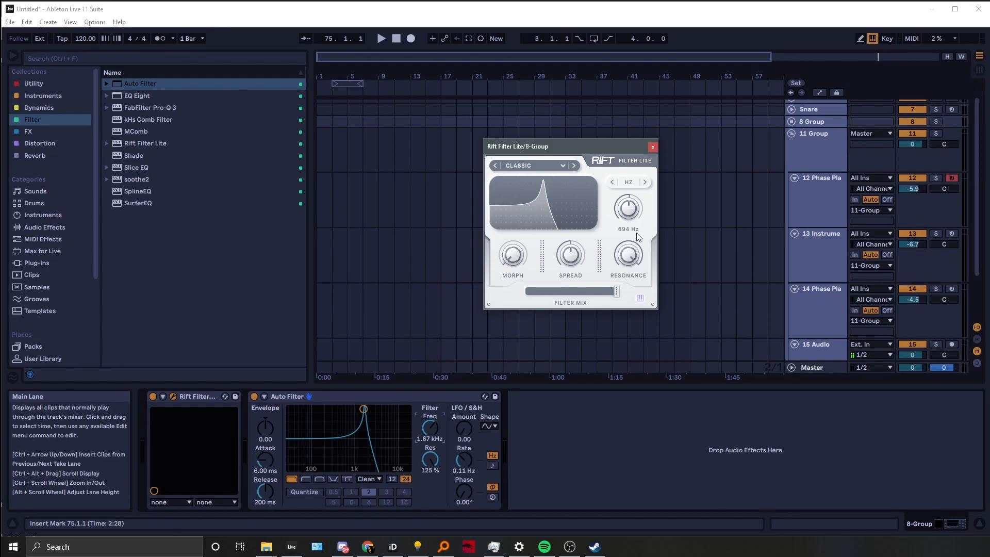
left_click_drag(632, 263, 631, 290)
left_click_drag(638, 208, 638, 219)
mouse_move(629, 256)
left_mouse_down()
mouse_move(629, 270)
mouse_move(642, 258)
left_mouse_up()
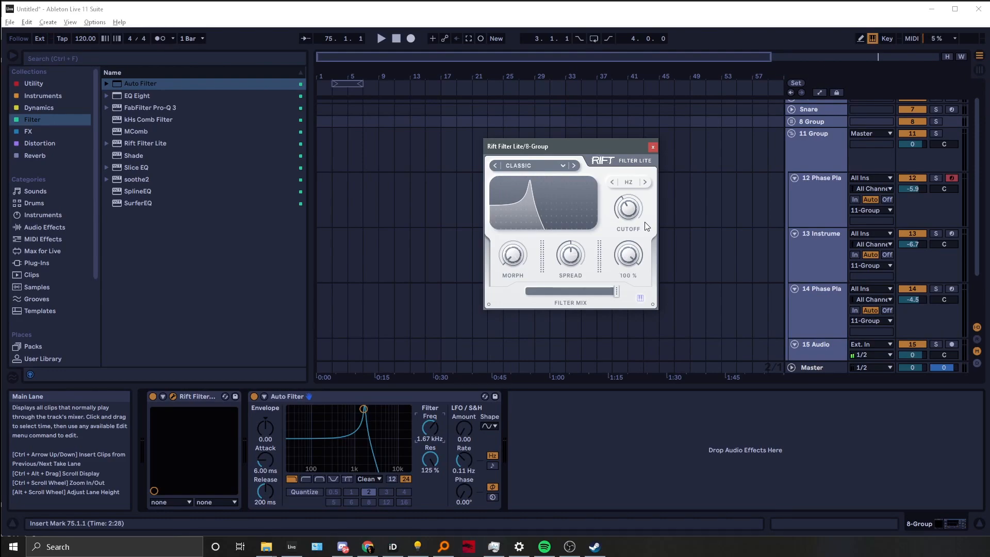
Adjust the Classic filter's resonance, filter mix and spread knobs
left_click(551, 170)
left_click(624, 277)
left_click_drag(621, 297, 624, 306)
left_click_drag(629, 254, 654, 208)
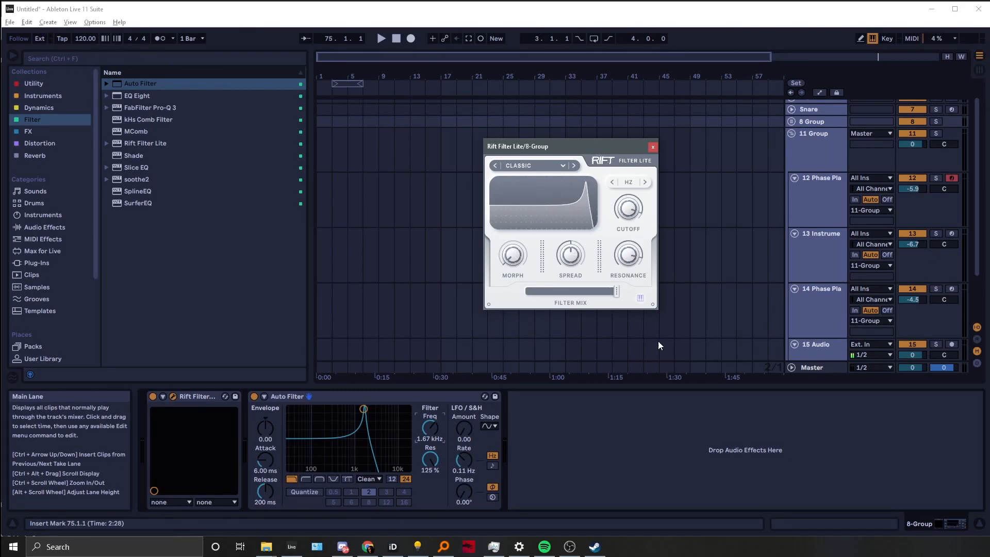
left_click_drag(570, 254, 562, 291)
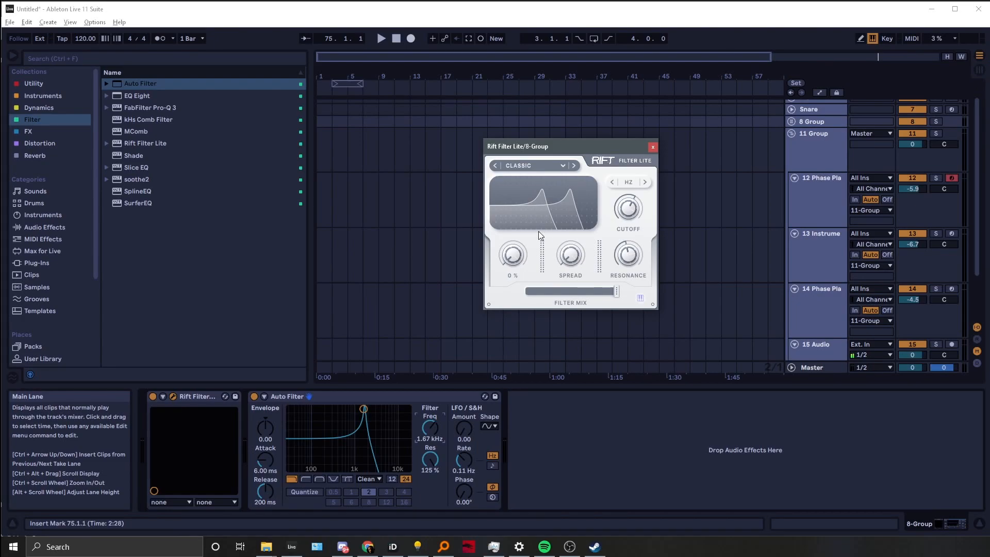
Choose the Overtone filter type from the Harmonic category
left_click(574, 165)
left_click(496, 164)
left_click(509, 163)
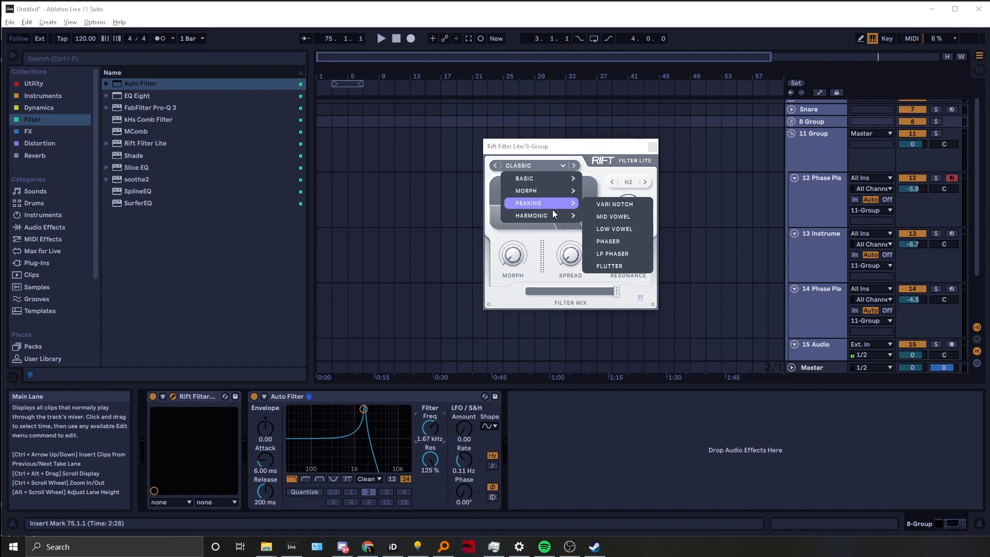
mouse_move(562, 216)
left_click(610, 242)
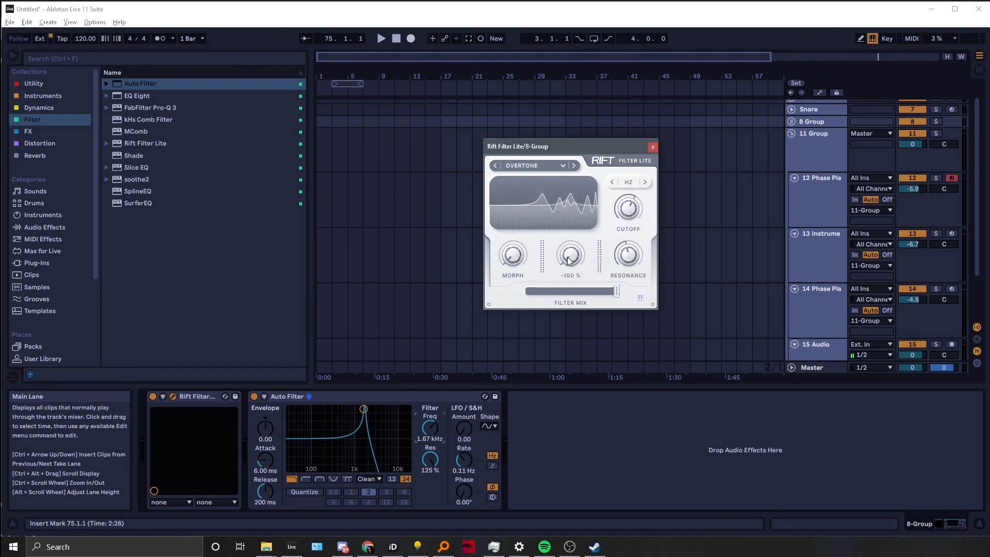
Reset the spread and sweep the Overtone filter's morph and cutoff knobs
double_click(568, 253)
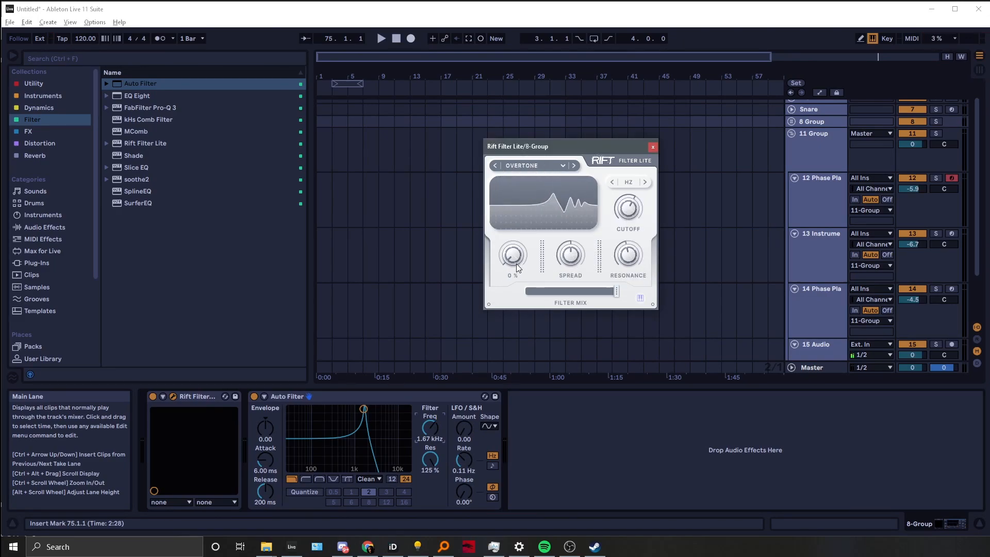
left_click_drag(518, 253, 522, 242)
mouse_move(639, 192)
left_mouse_down()
mouse_move(614, 238)
mouse_move(648, 201)
left_mouse_up()
left_click_drag(509, 263, 506, 172)
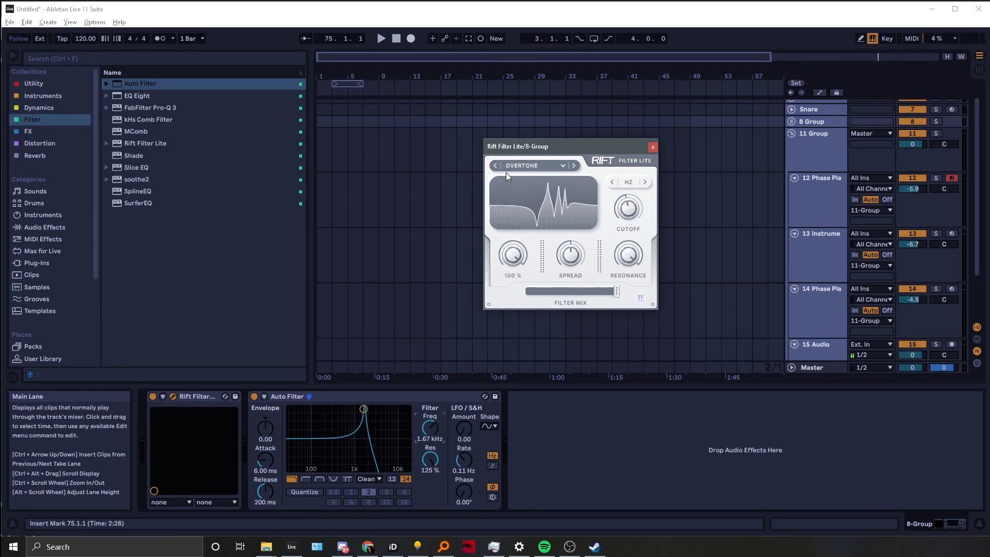
Step to the LP Scan filter type and set morph to 100%
left_click(575, 165)
mouse_move(516, 233)
left_mouse_down()
mouse_move(471, 326)
mouse_move(515, 217)
left_mouse_up()
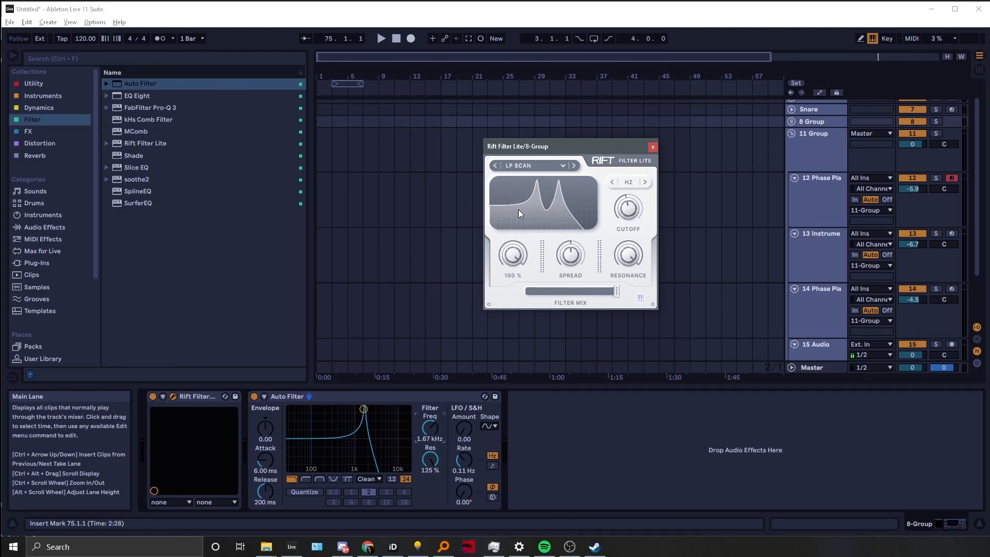
Cycle to the Peak Scan filter type and sweep its morph knob
left_click(574, 165)
left_click_drag(513, 254, 486, 320)
left_click(495, 165)
left_click_drag(504, 249, 537, 191)
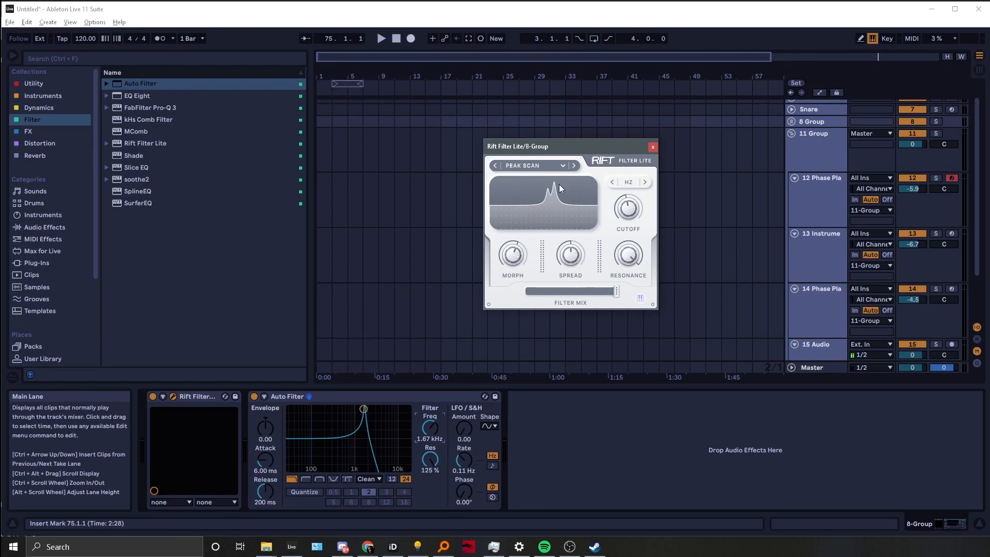
Select the Bass filter type from the Morph category
left_click(536, 166)
mouse_move(547, 190)
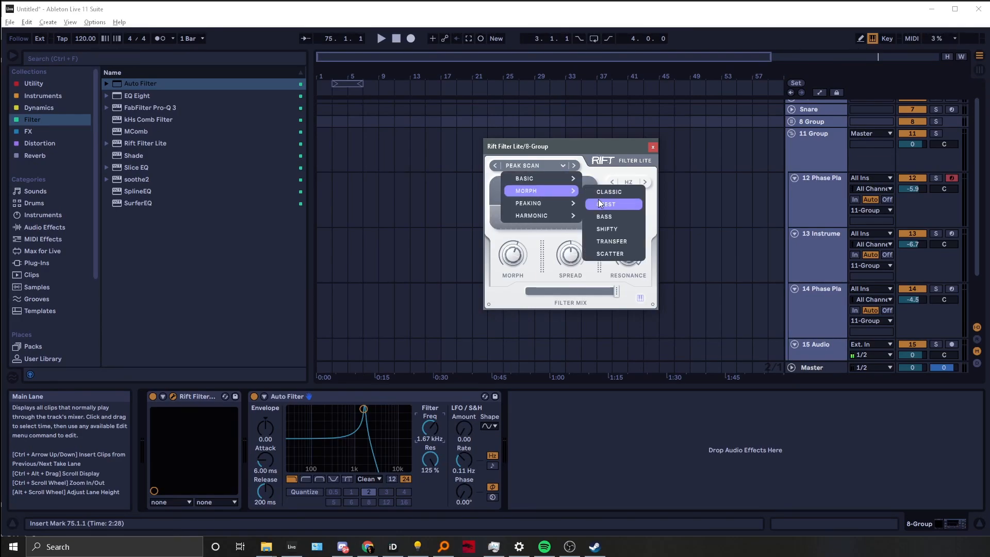
left_click(601, 215)
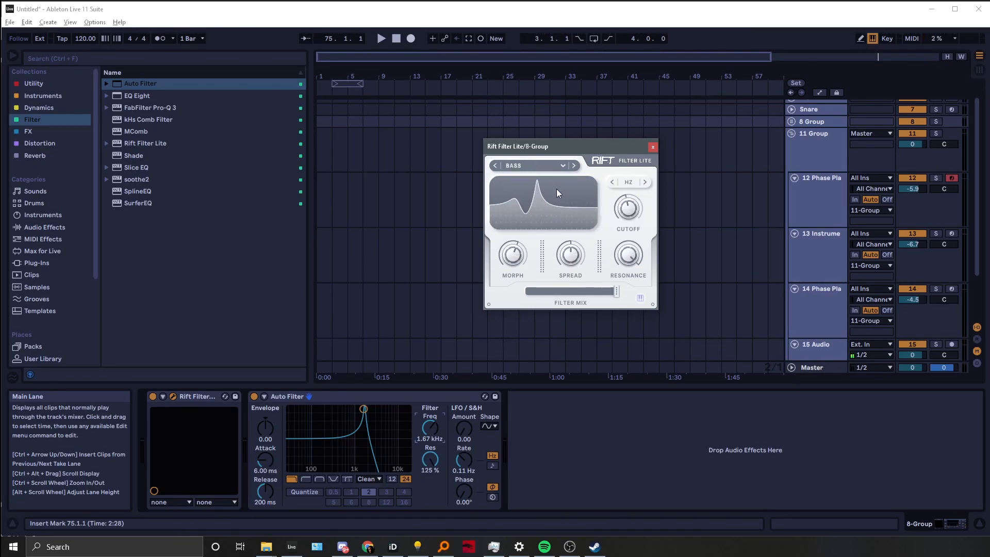
left_click(543, 166)
mouse_move(561, 214)
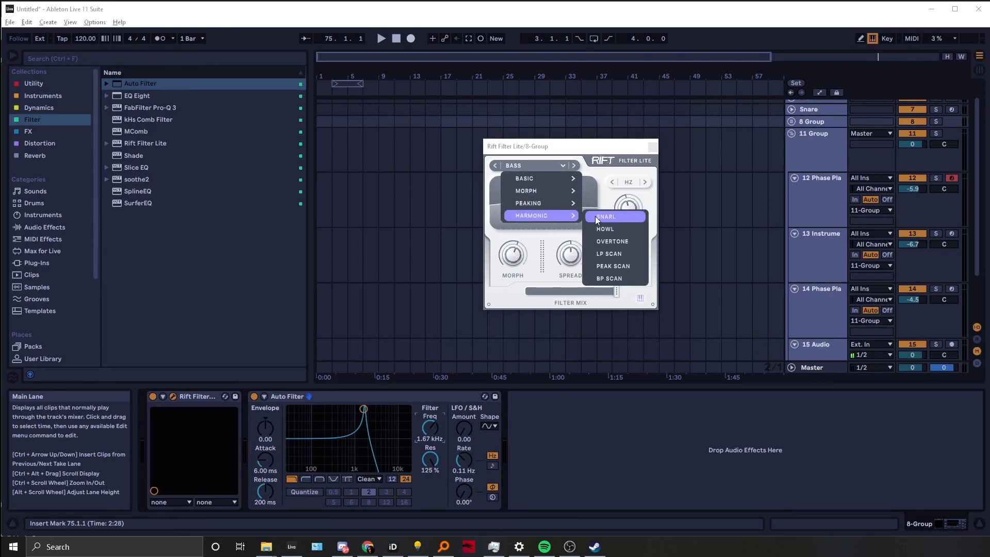
left_click(596, 181)
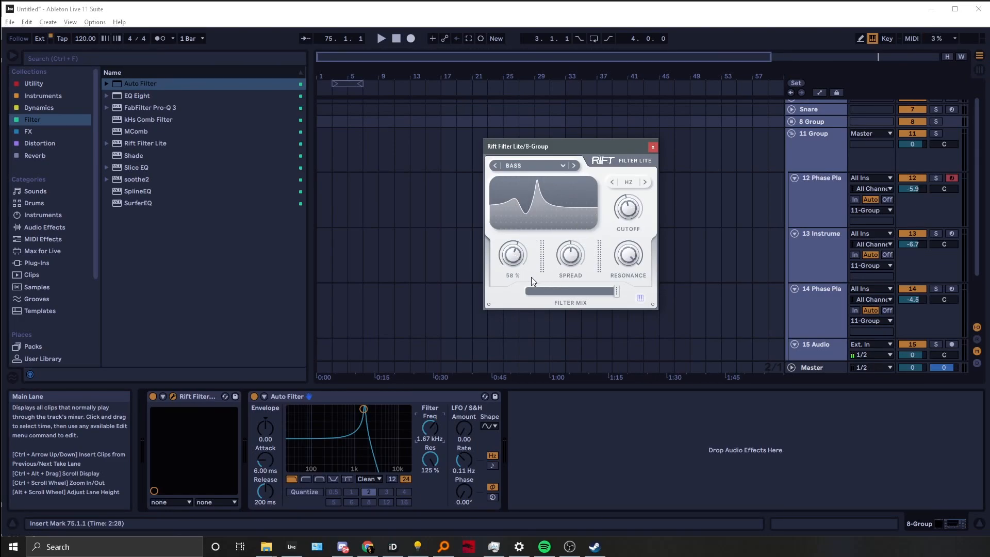
Adjust the Bass filter's morph and resonance, and set the cutoff to about 837 Hz
left_click_drag(510, 257, 582, 192)
left_click_drag(636, 218, 636, 213)
left_click_drag(599, 287, 635, 268)
mouse_move(632, 215)
left_mouse_down()
mouse_move(641, 171)
mouse_move(615, 258)
mouse_move(628, 182)
mouse_move(625, 209)
left_mouse_up()
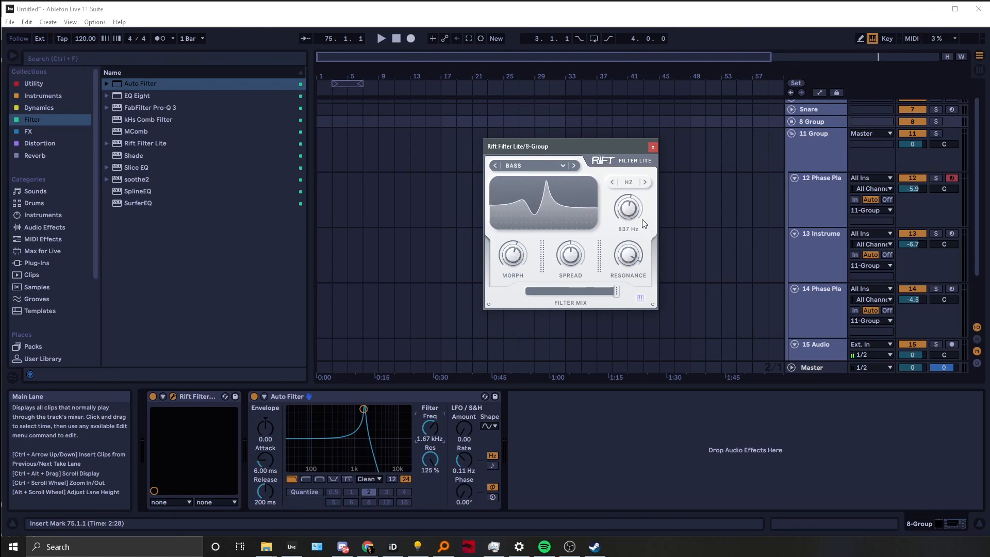
Switch the cutoff to MIDI mode and adjust its value
left_click(612, 182)
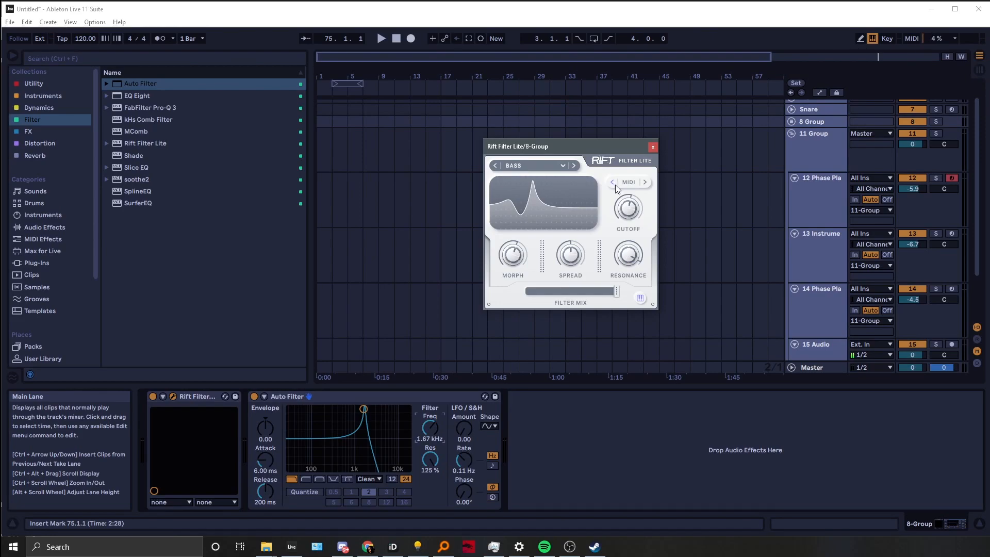
mouse_move(622, 209)
left_mouse_down()
mouse_move(622, 226)
mouse_move(621, 212)
left_mouse_up()
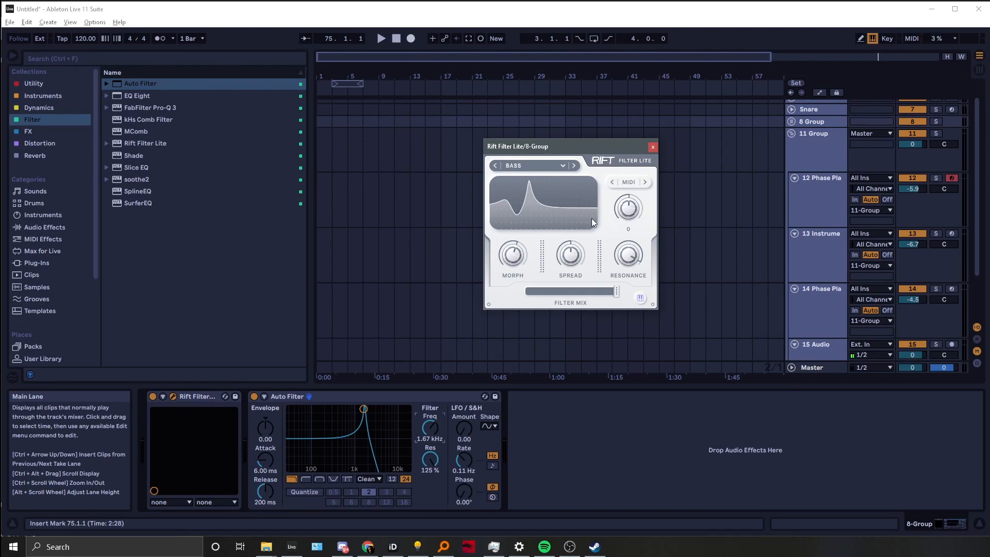
mouse_move(630, 213)
left_mouse_down()
mouse_move(634, 201)
mouse_move(629, 217)
left_mouse_up()
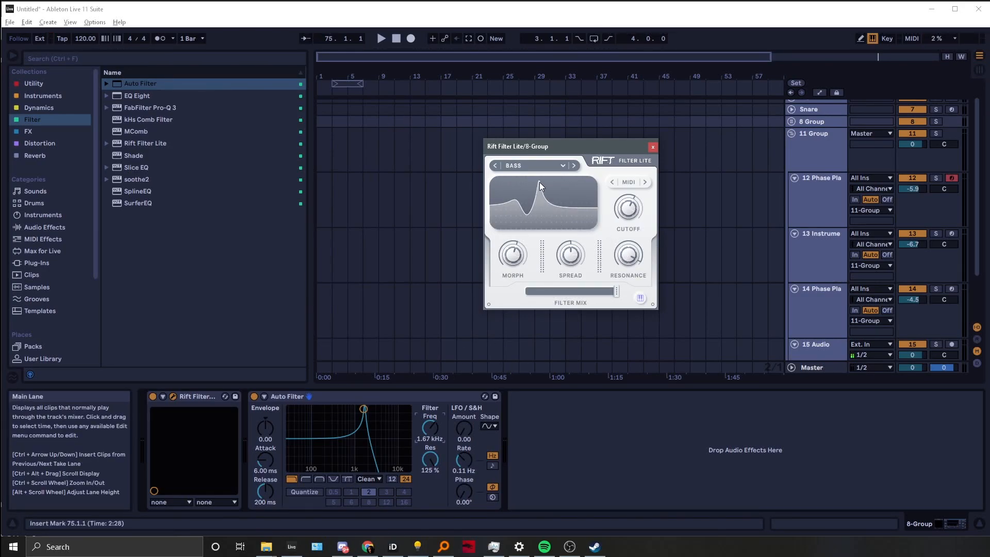
Switch the cutoff to Tune mode and set the pitch to about G2
left_click(612, 182)
left_click_drag(631, 202, 620, 239)
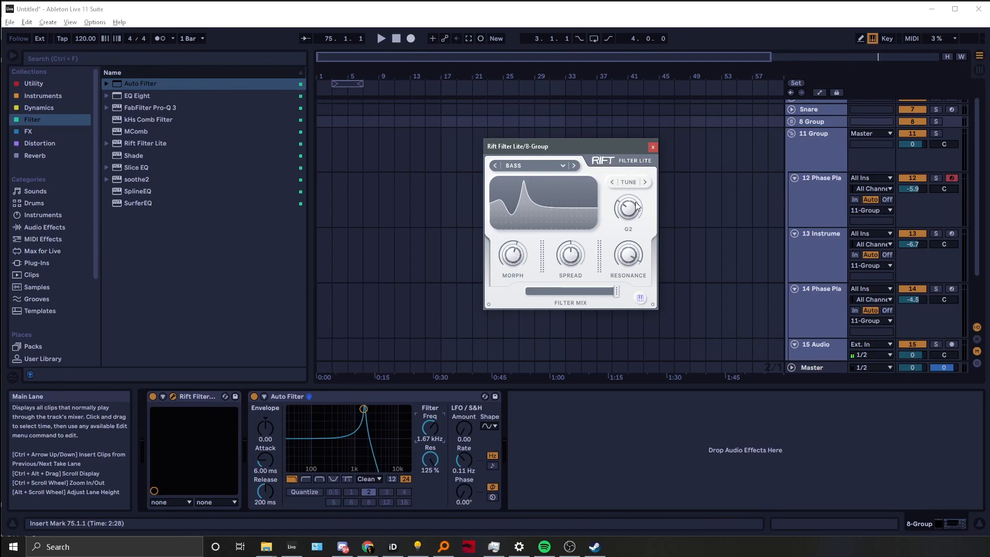
mouse_move(633, 211)
left_mouse_down()
mouse_move(634, 190)
mouse_move(624, 215)
mouse_move(635, 209)
mouse_move(637, 199)
mouse_move(621, 213)
mouse_move(630, 207)
left_mouse_up()
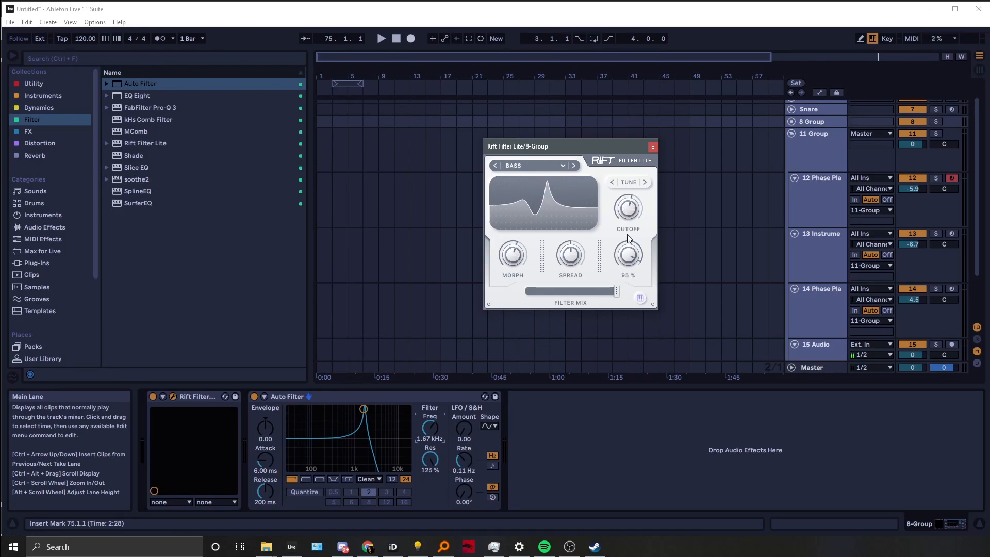
Set the tuned cutoff to A4
left_click(640, 299)
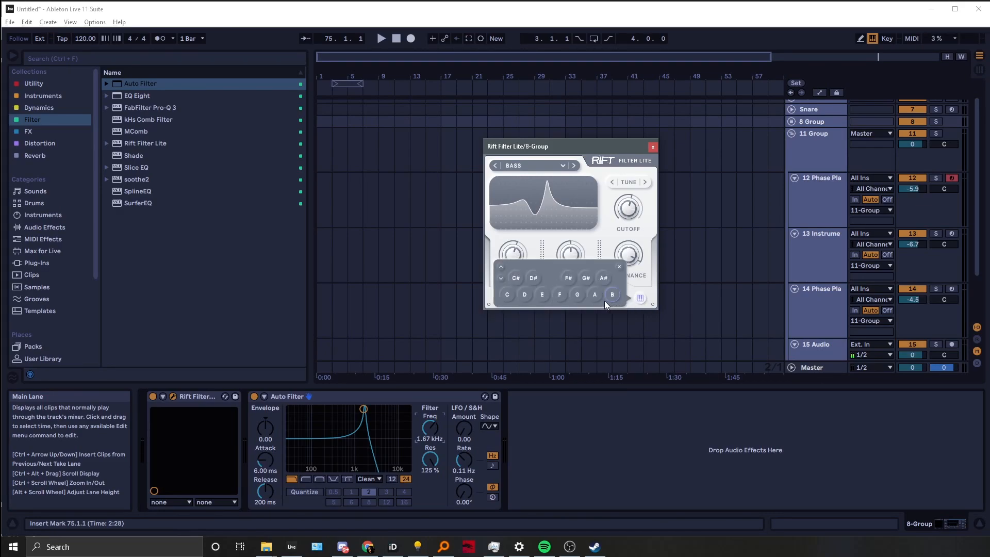
left_click(625, 212)
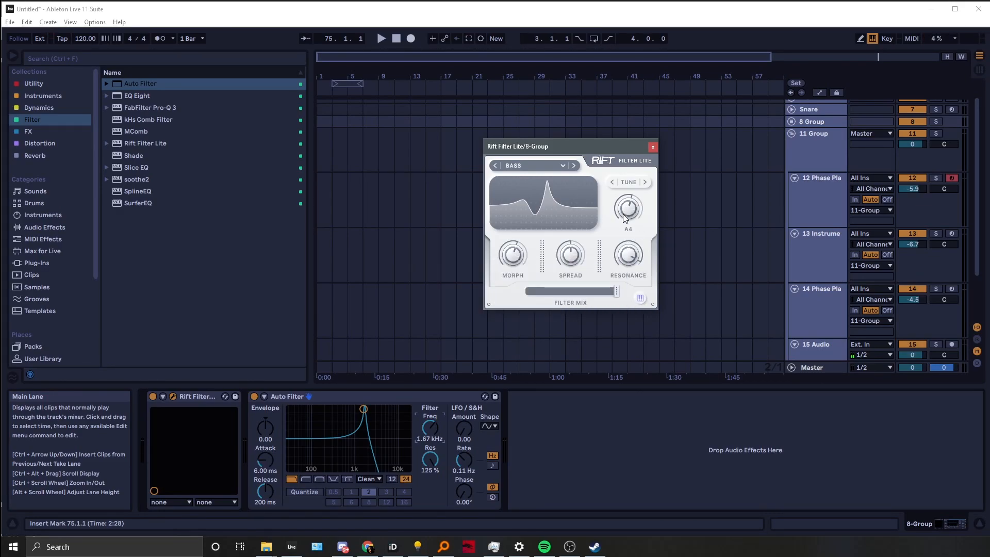
mouse_move(628, 213)
left_mouse_down()
mouse_move(617, 227)
mouse_move(630, 216)
left_mouse_up()
Enable scale notes in the note panel, including C, G, A and B, and sweep the tuned cutoff
left_click(641, 299)
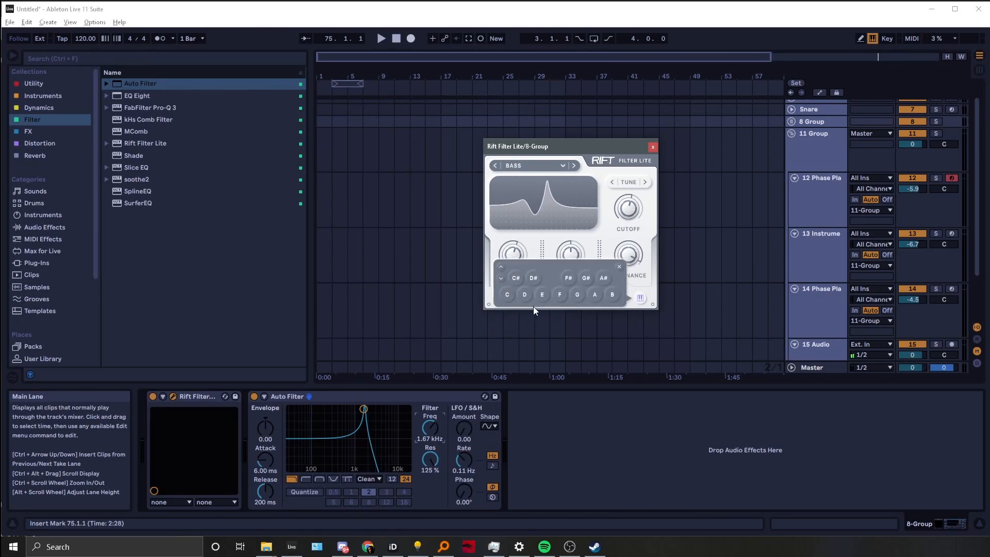
left_click(508, 294)
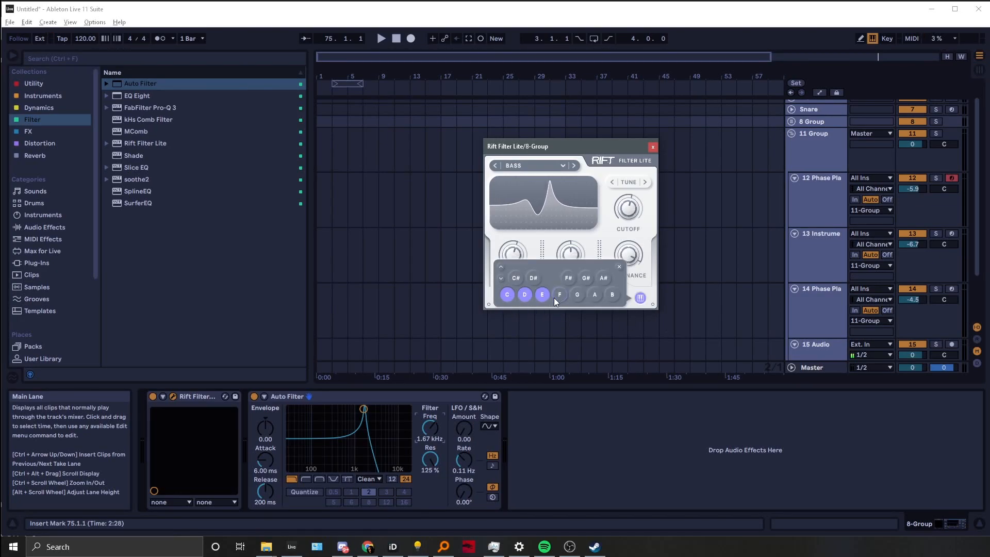
left_click(577, 298)
left_click(593, 299)
left_click(613, 298)
left_click_drag(634, 204, 620, 219)
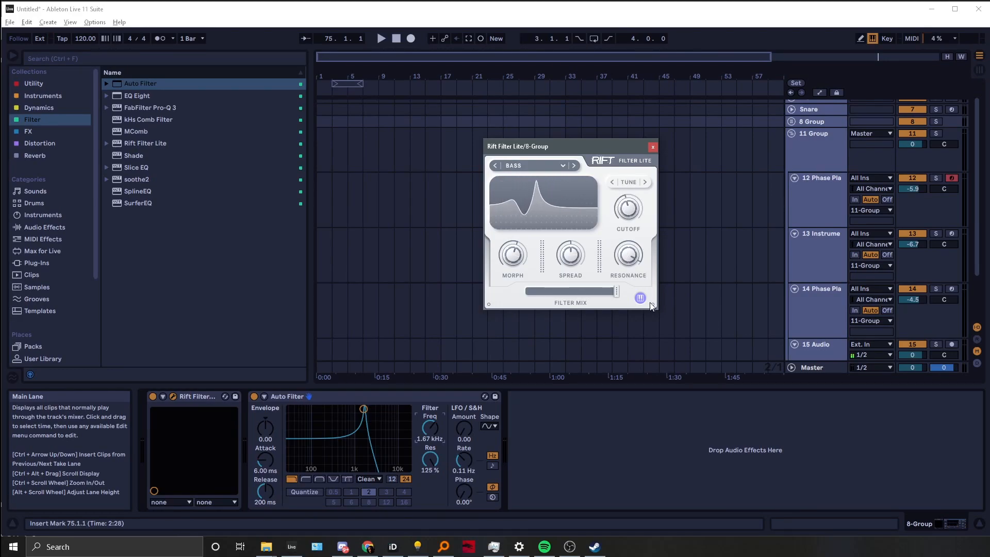
Reduce the enabled scale notes to F only and sweep the tuned cutoff to about C6
left_click(641, 297)
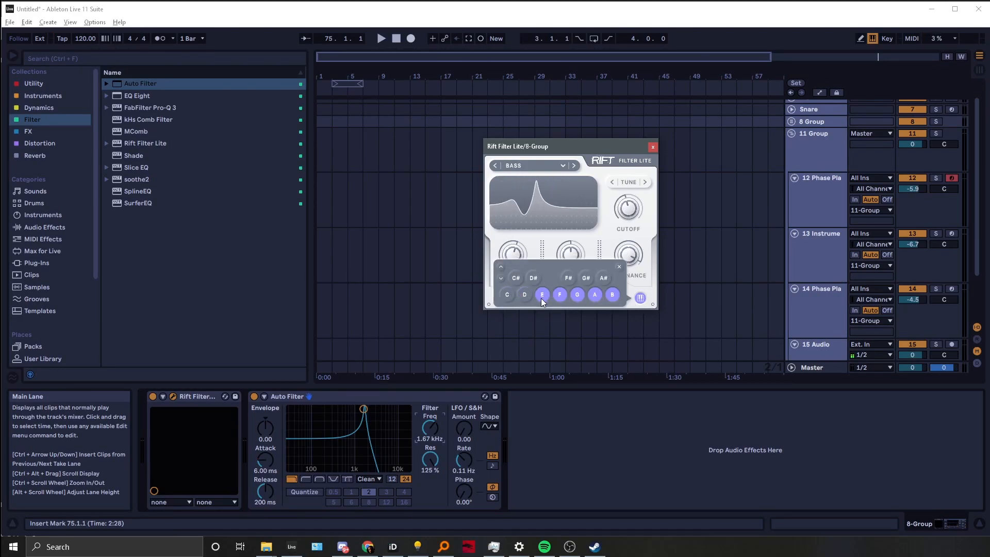
left_click(595, 294)
left_click(614, 294)
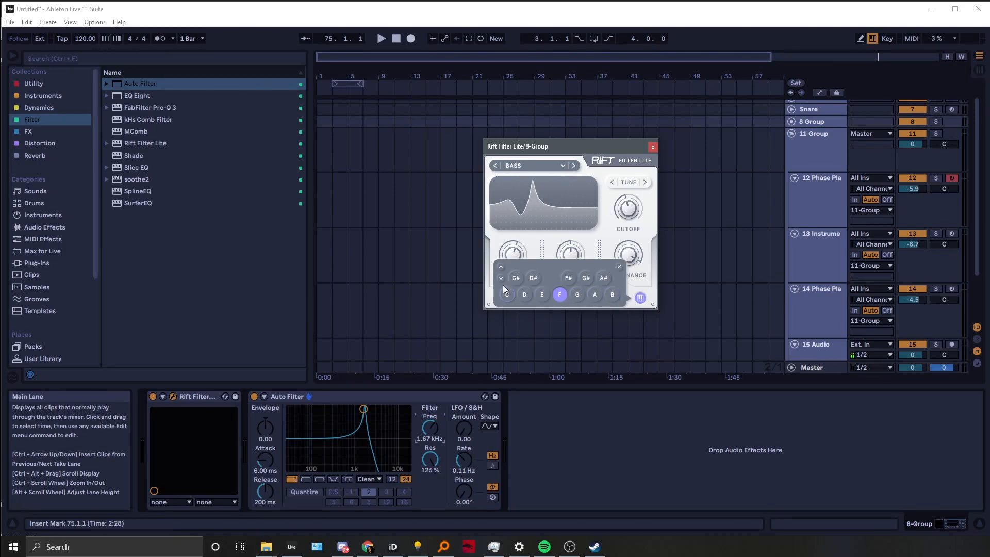
mouse_move(624, 218)
left_mouse_down()
mouse_move(633, 216)
mouse_move(620, 226)
mouse_move(628, 184)
mouse_move(629, 212)
mouse_move(606, 255)
mouse_move(624, 214)
mouse_move(634, 228)
left_mouse_up()
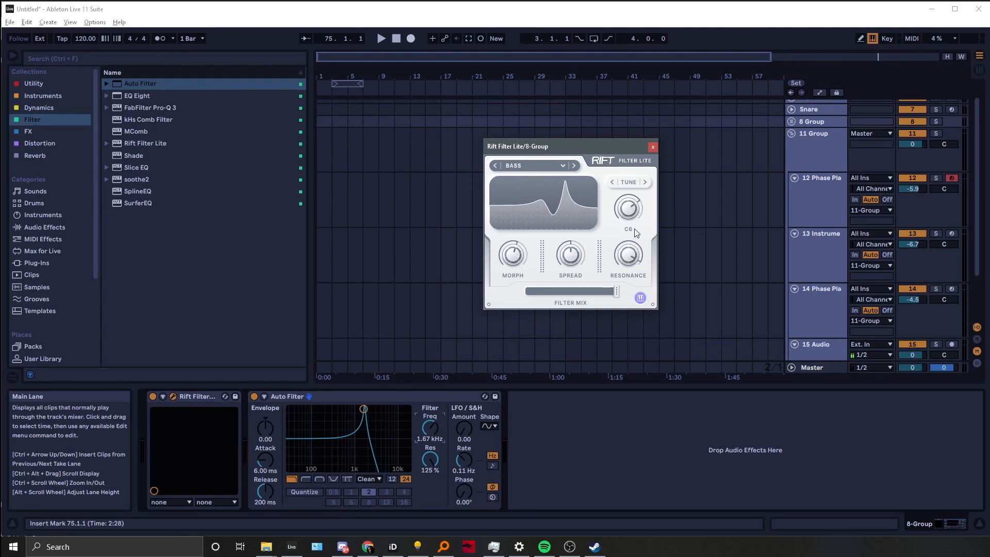
Select the Crest filter type from the Morph category
left_click(547, 164)
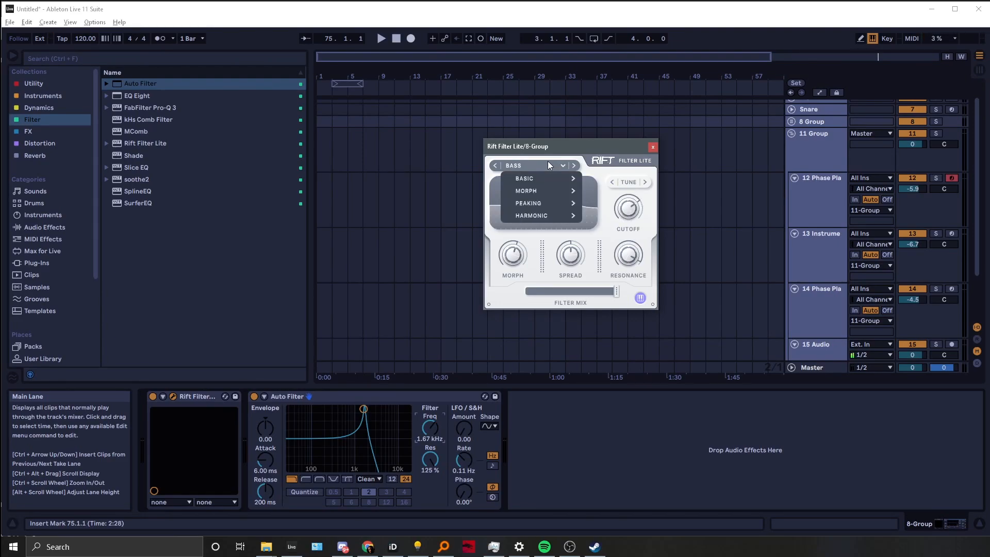
mouse_move(544, 190)
left_click(604, 203)
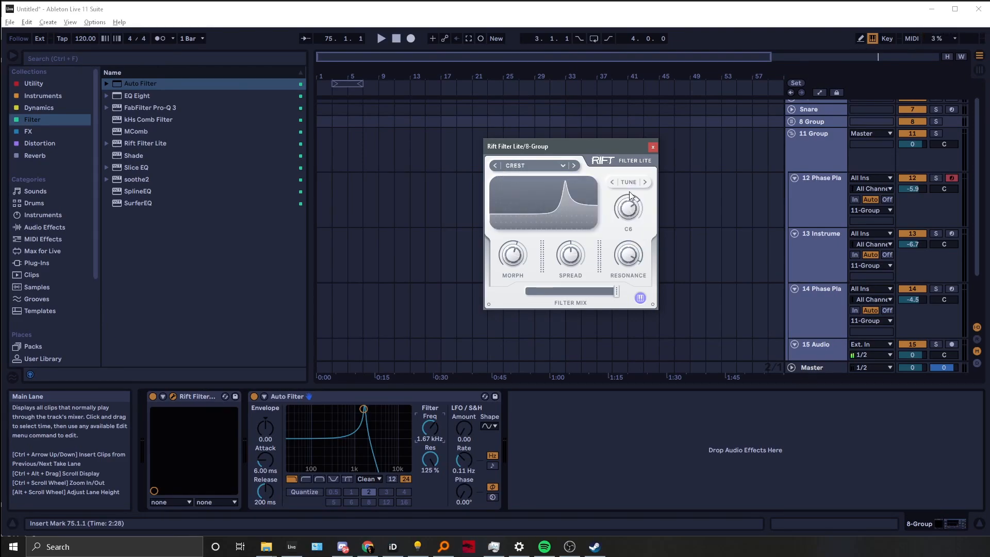
Choose the Low Pass filter type from the Basic category
left_click(572, 166)
left_click(571, 168)
left_click(519, 166)
mouse_move(531, 181)
left_click(599, 176)
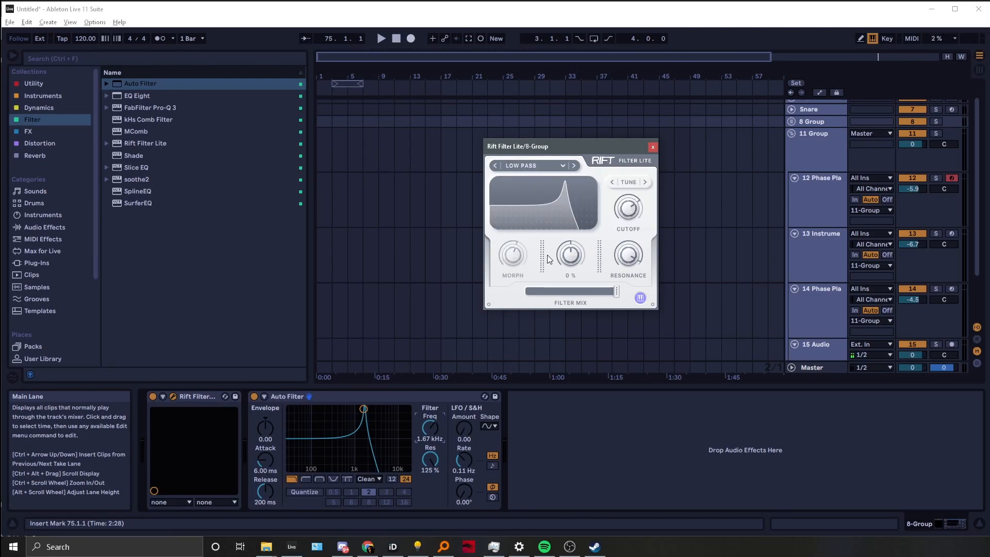
Step forward through the filter types to Notch
left_click(573, 166)
left_click(573, 166)
left_click(573, 166)
Select the Classic filter type from the Morph category and turn up the Morph knob
left_click(552, 165)
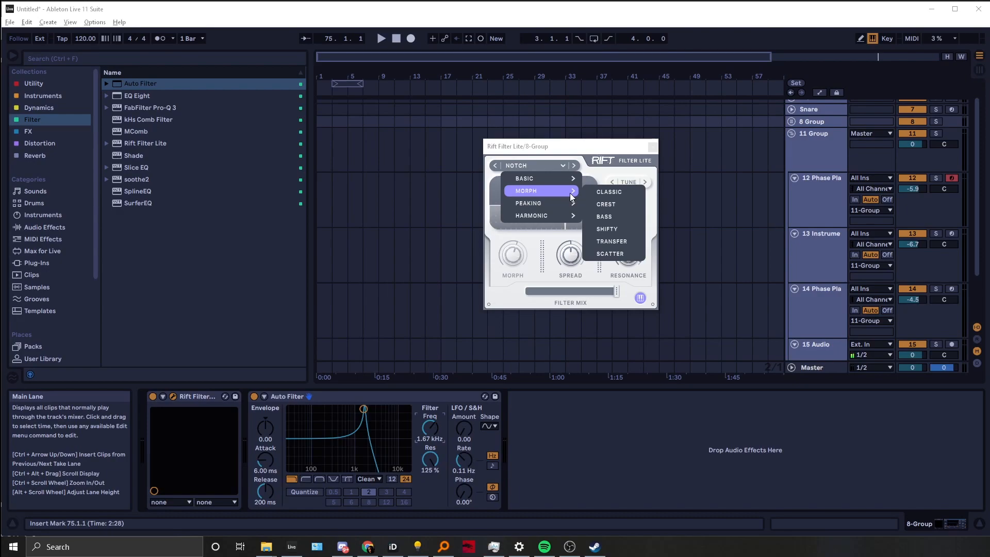
left_click(599, 192)
left_click_drag(516, 261, 567, 216)
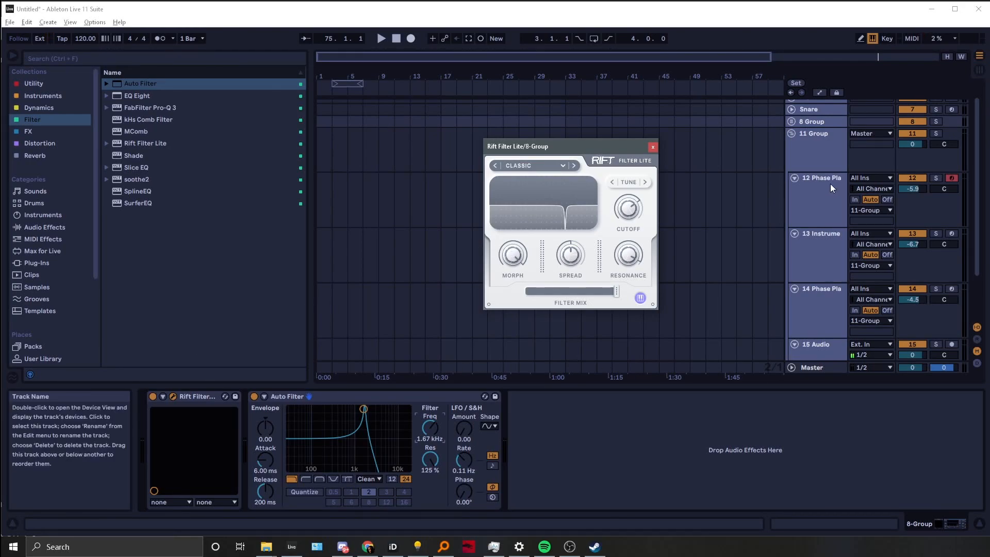
Delete the selected group track holding the filter
left_click(832, 121)
key("Delete")
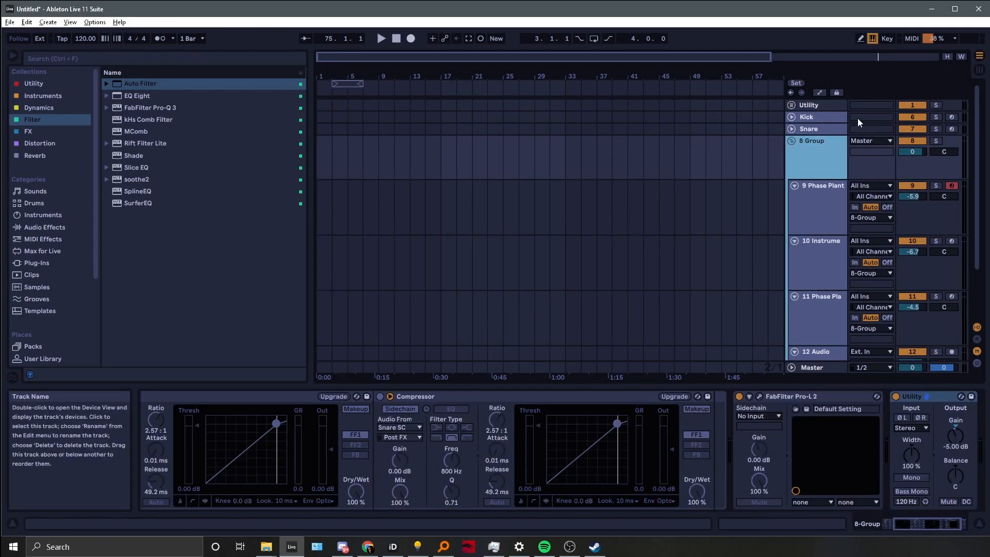
Select the 9 Phase Plant track and open its Rift Filter Lite window, moving it beside the tracks
left_click(836, 217)
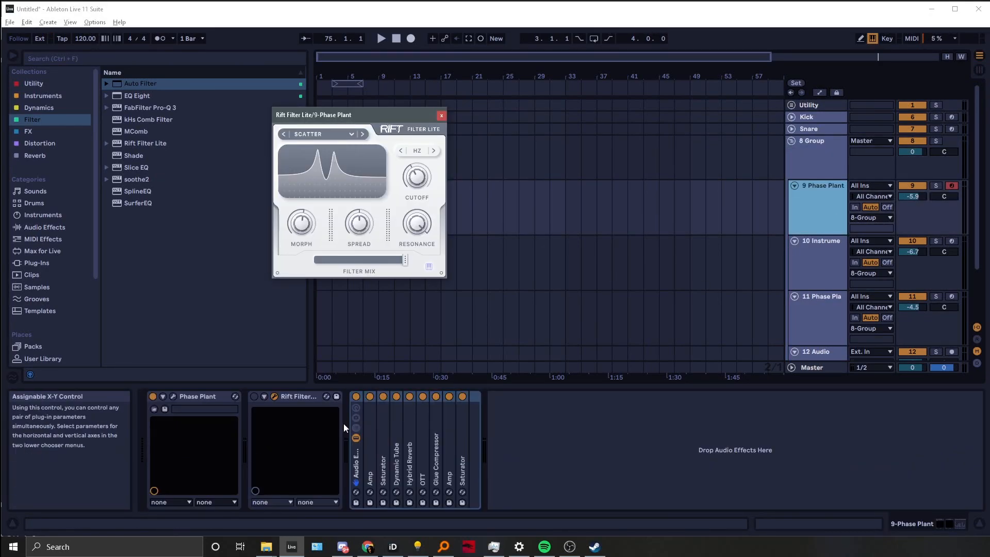
left_click(366, 401)
left_click_drag(379, 116, 444, 113)
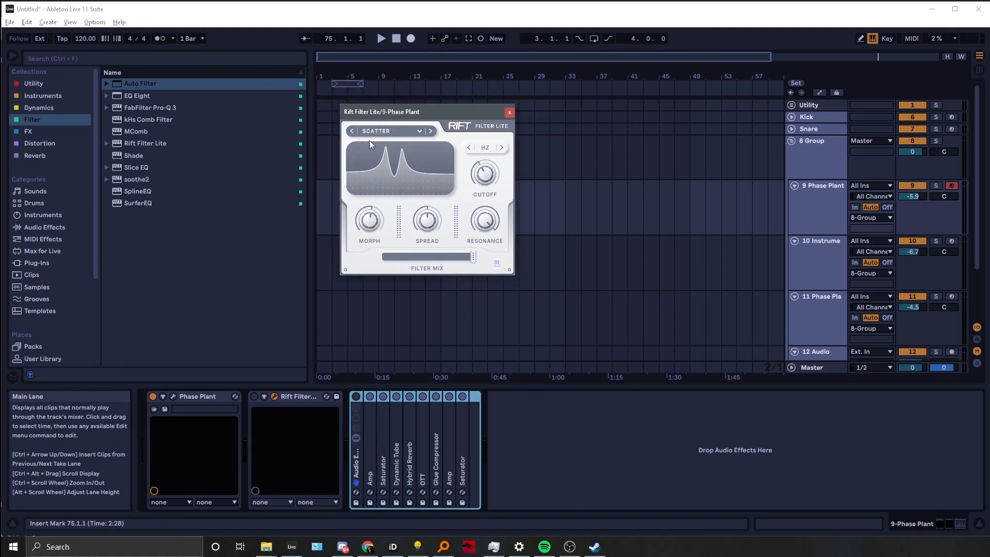
left_click(397, 139)
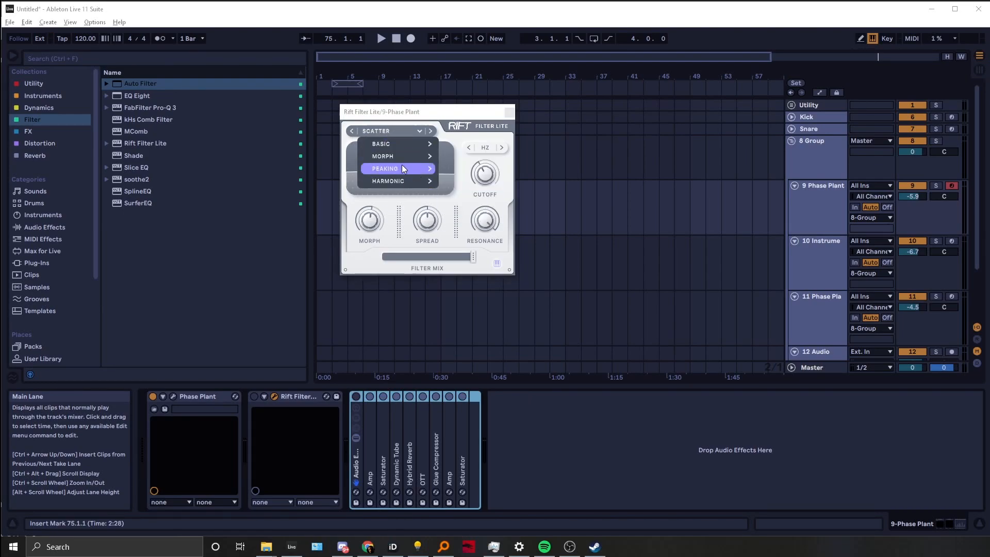
mouse_move(419, 168)
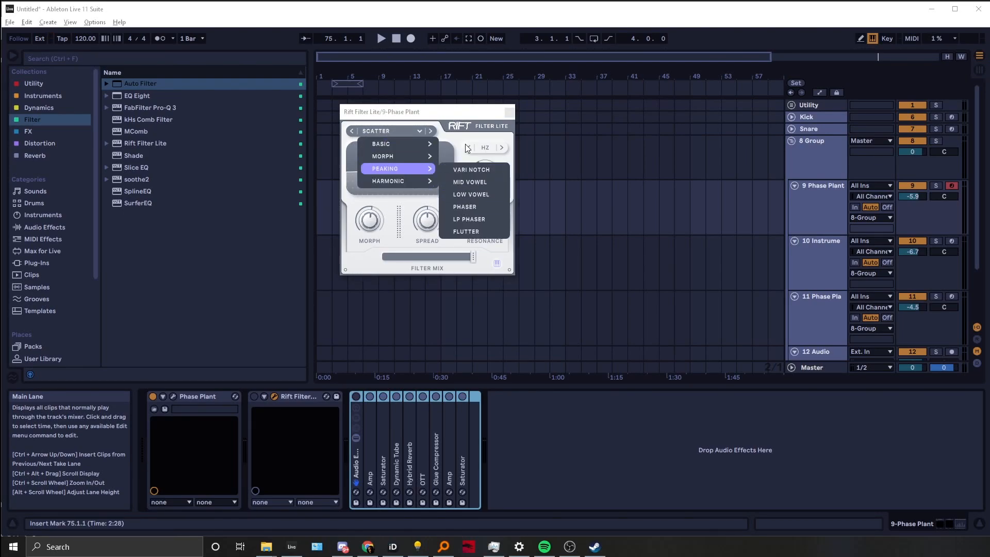
left_click(444, 135)
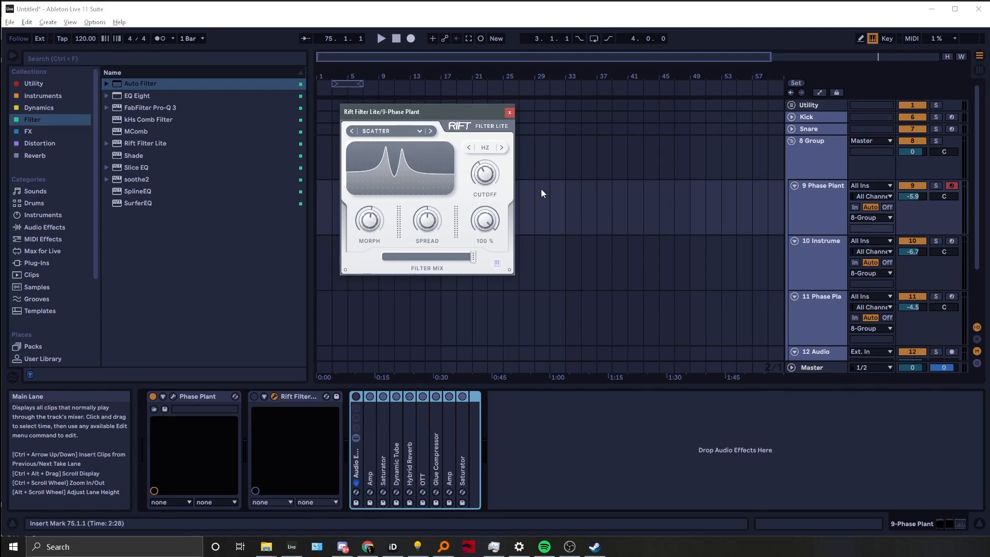
Lower the computer keyboard octave on the Phase Plant track and briefly view the Phase Plant synth
left_click(813, 218)
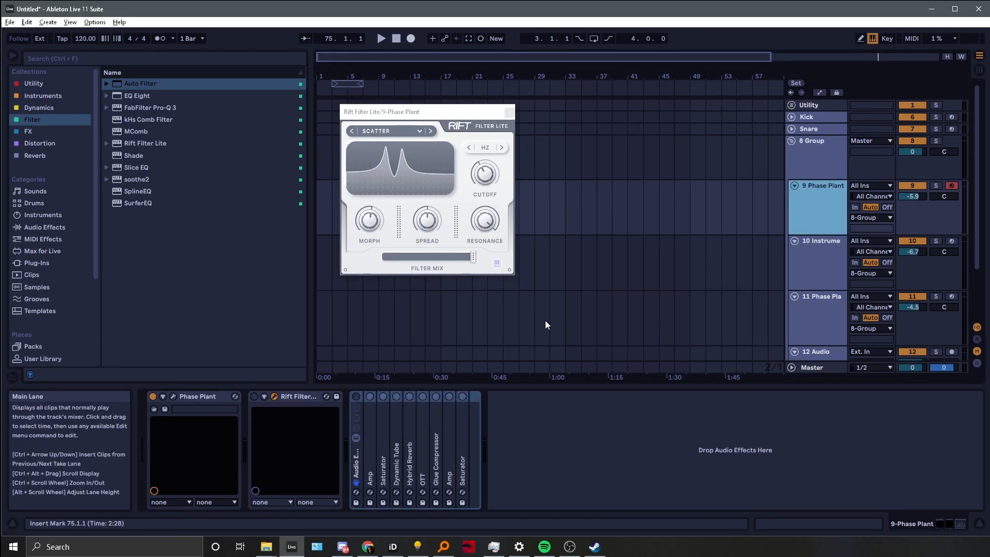
key("z")
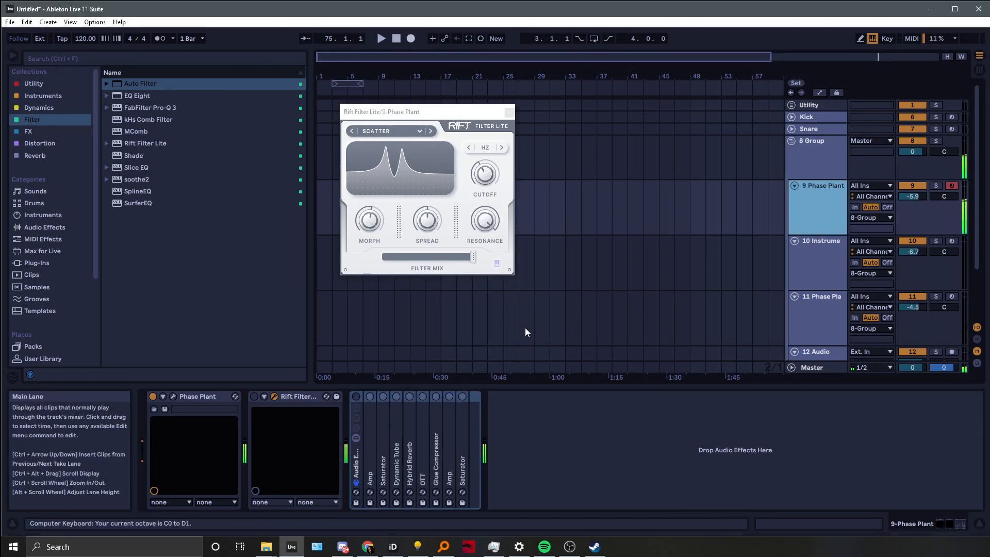
left_click(174, 396)
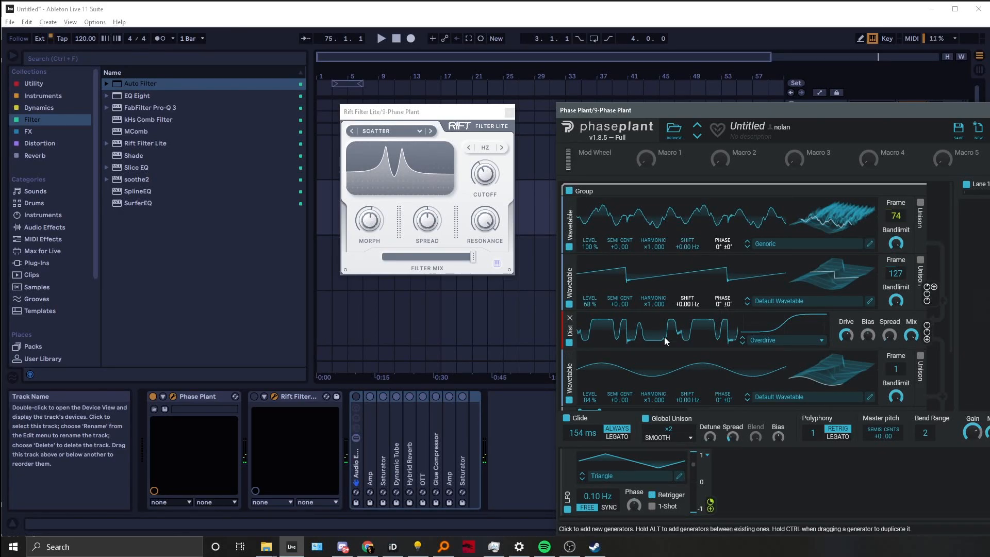
key("alt+F4")
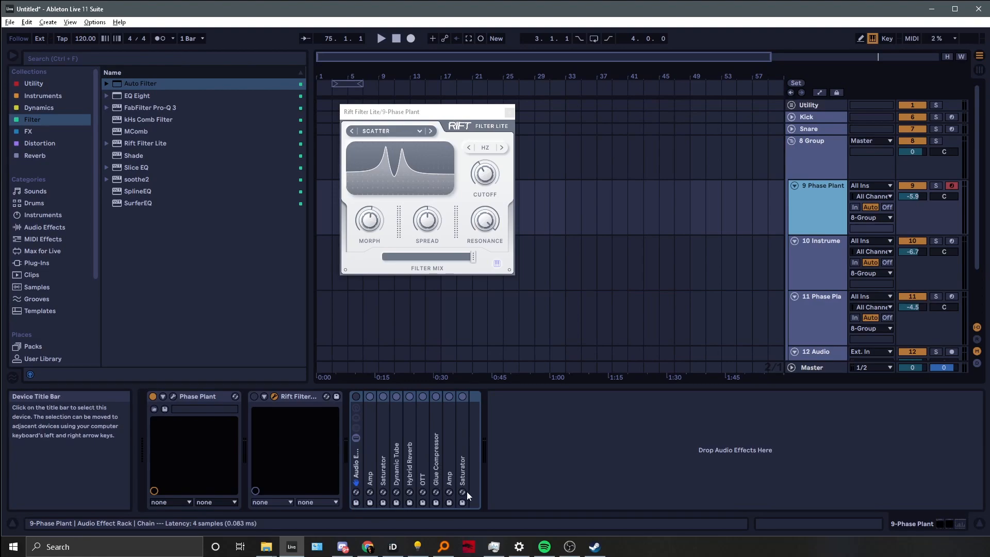
Bypass and re-enable the Rift Filter Lite device to compare the filtered sound
left_click(355, 396)
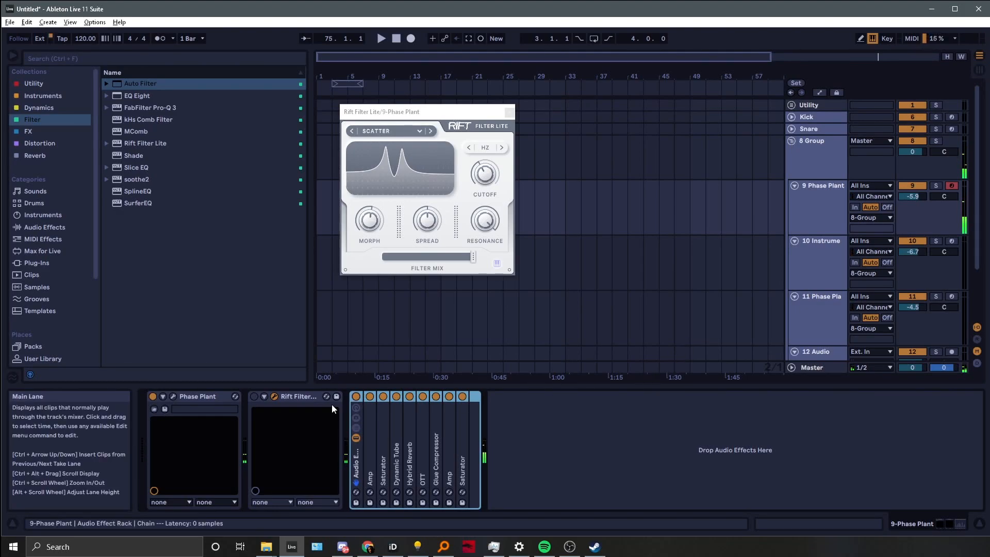
left_click(255, 397)
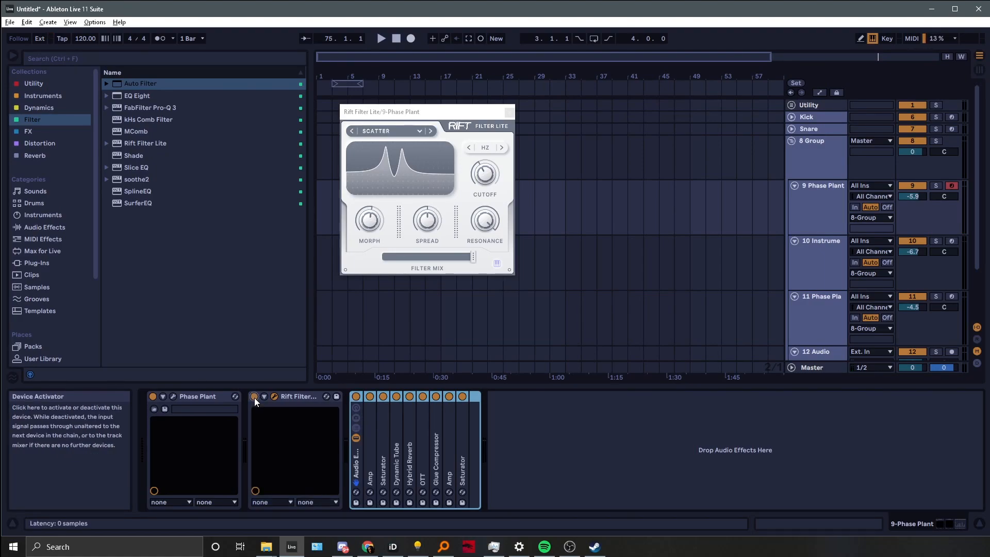
left_click(504, 222)
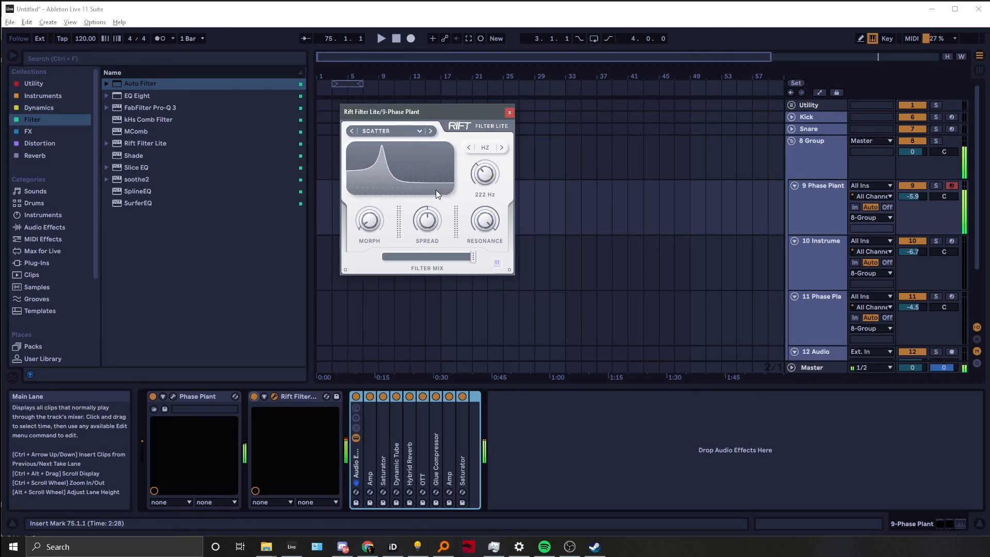
Select the Phaser filter type from the Peaking category
left_click(414, 132)
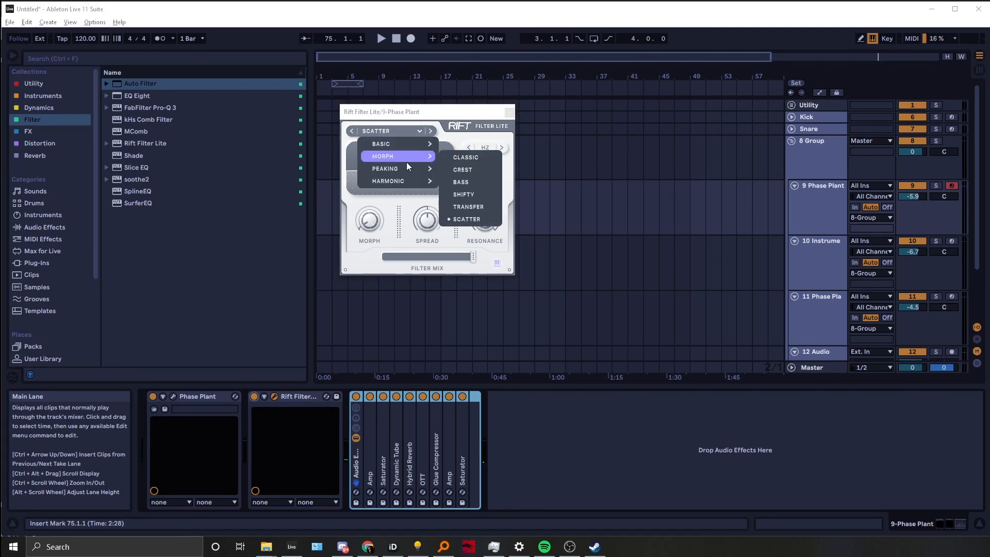
mouse_move(419, 168)
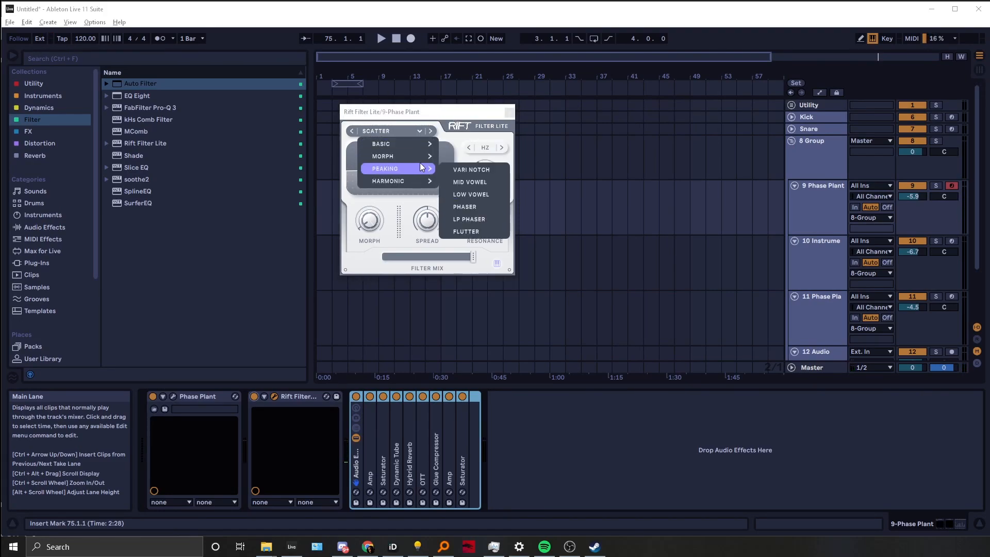
left_click(464, 208)
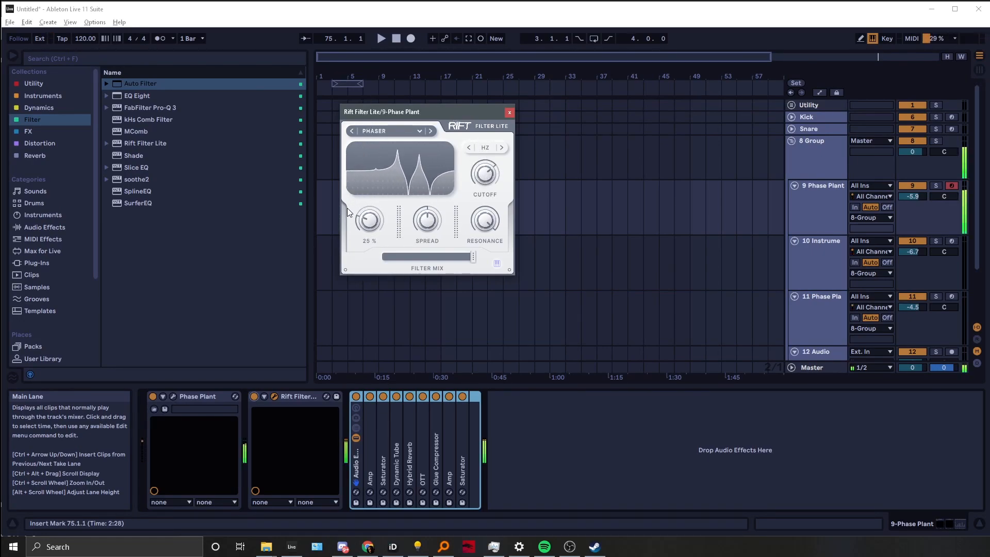
mouse_move(414, 230)
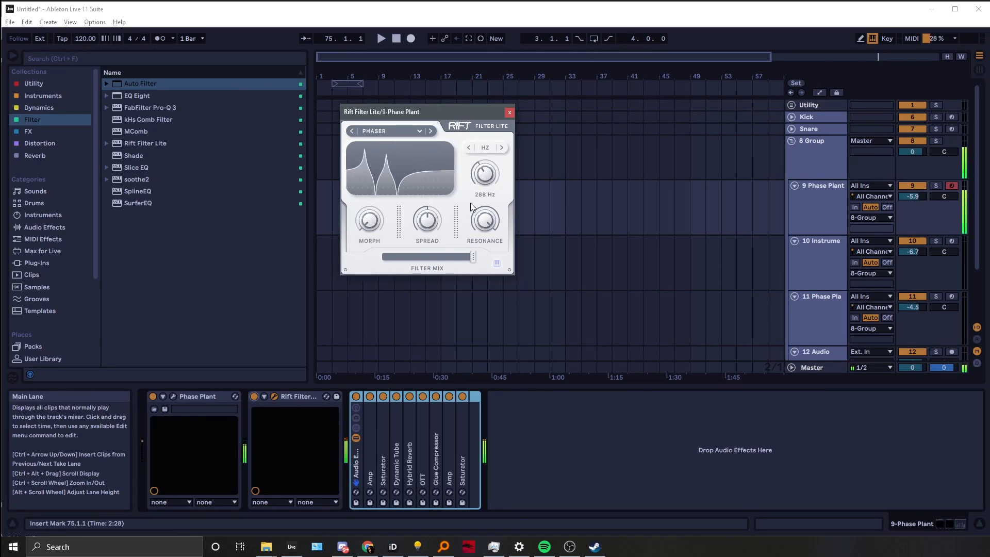
mouse_move(485, 170)
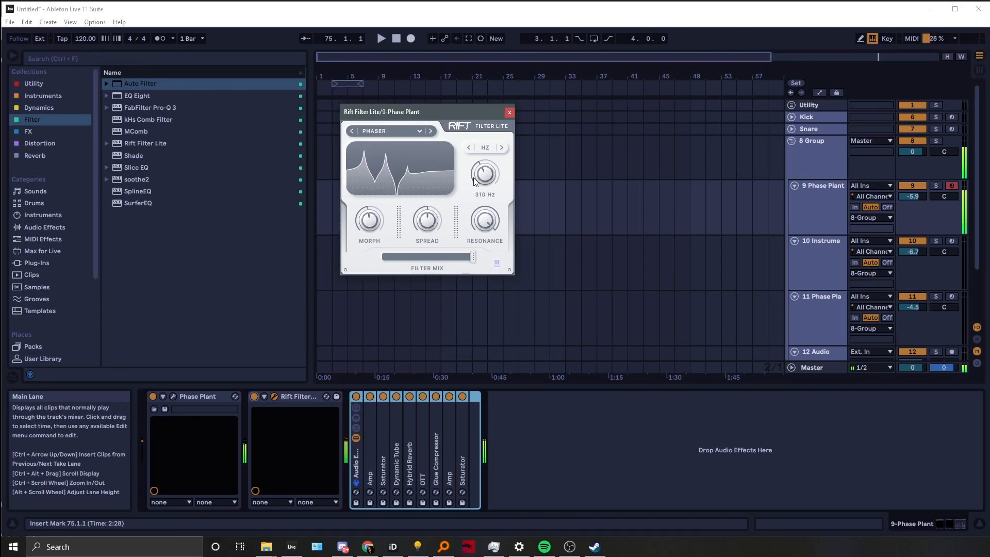
Step to the LP Phaser filter type and adjust its Morph and Cutoff knobs
left_click(431, 131)
left_click_drag(363, 232, 366, 257)
left_click_drag(487, 183, 452, 237)
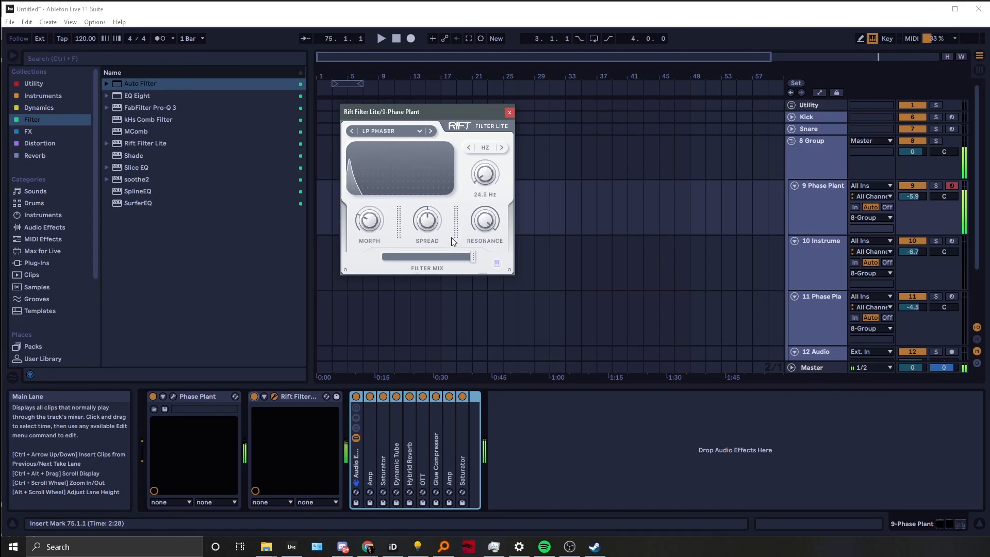
Switch to the Snarl filter type and raise Morph to about 49% while sweeping the cutoff
left_click(433, 130)
left_click(353, 132)
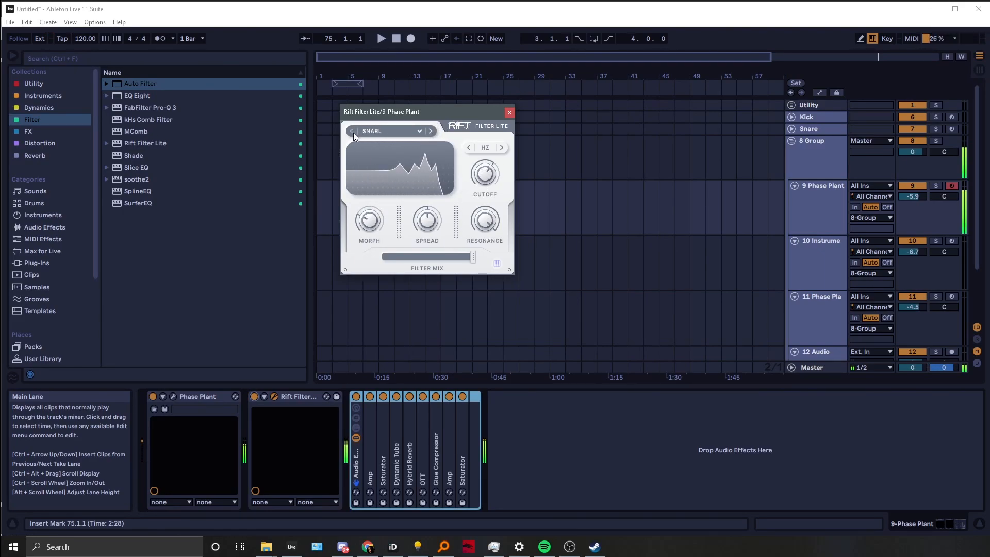
left_click_drag(368, 221, 382, 144)
left_click_drag(485, 174, 452, 218)
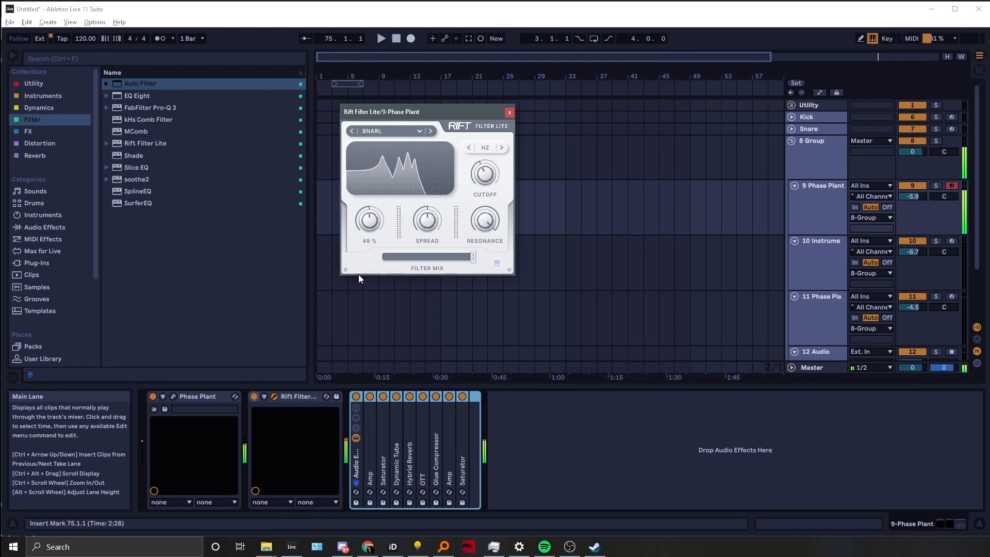
Step back to the Flutter filter type and sweep its Morph and Cutoff knobs
left_click(352, 131)
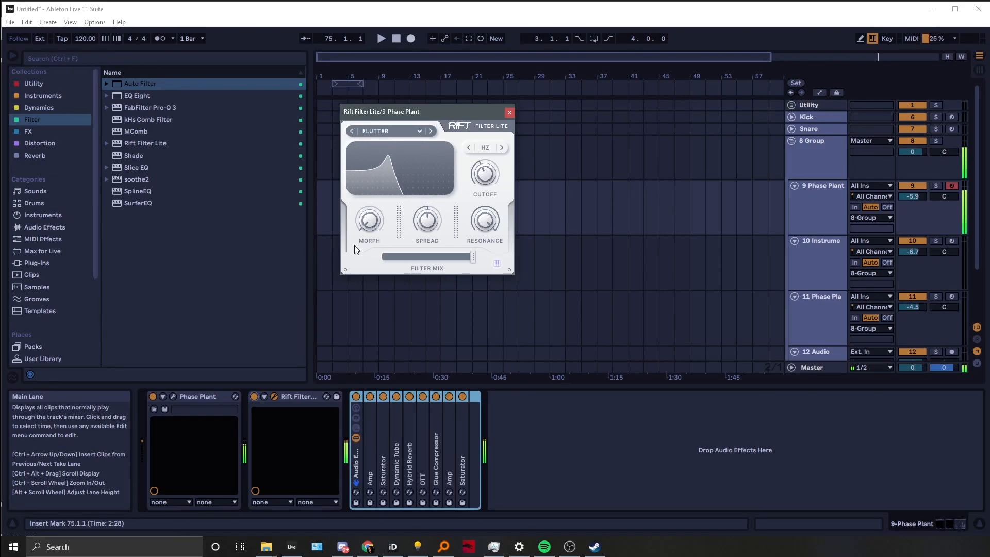
left_click_drag(369, 225, 362, 120)
left_click_drag(495, 180, 442, 160)
Group the Rift Filter Lite device into an Audio Effect Rack and unfold its parameters
left_click(299, 404)
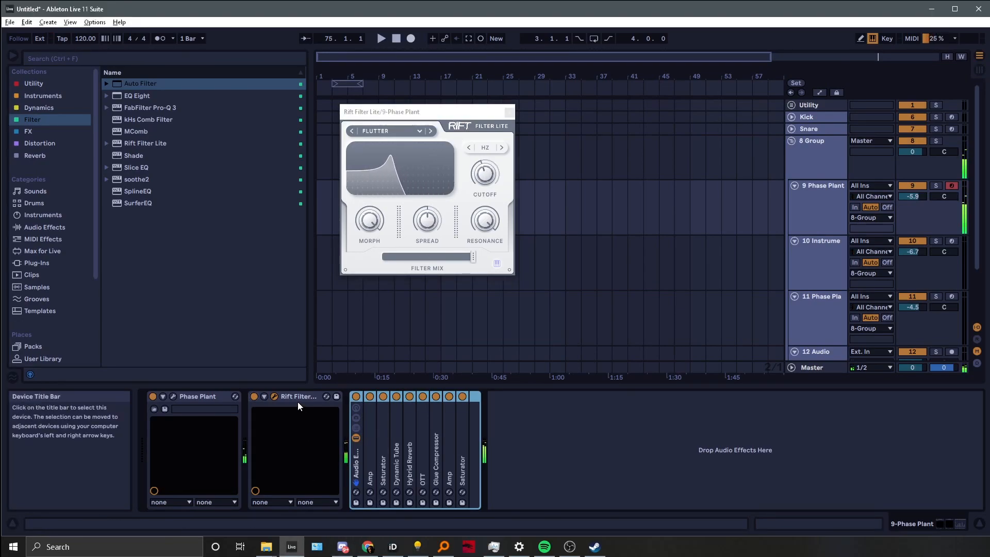
key("ctrl+g")
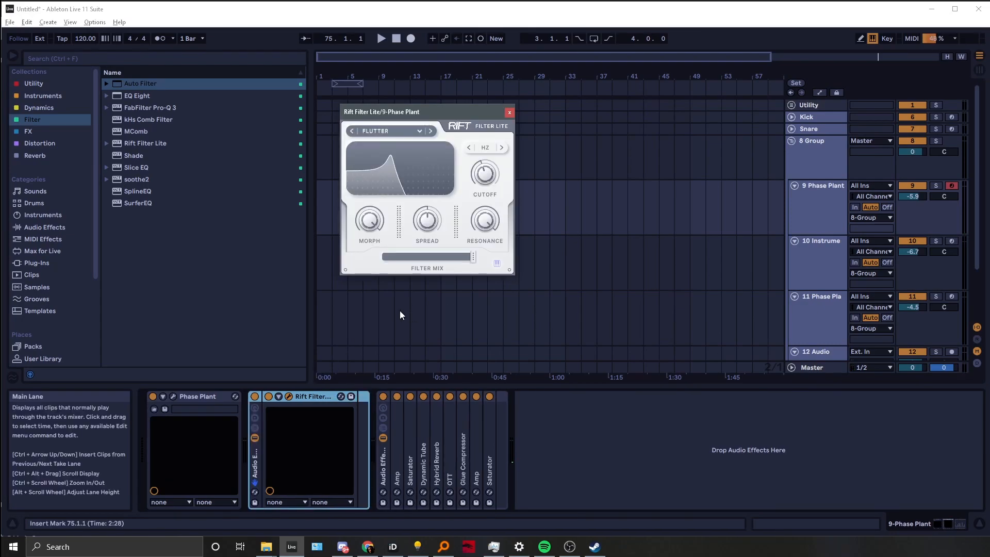
left_click(279, 396)
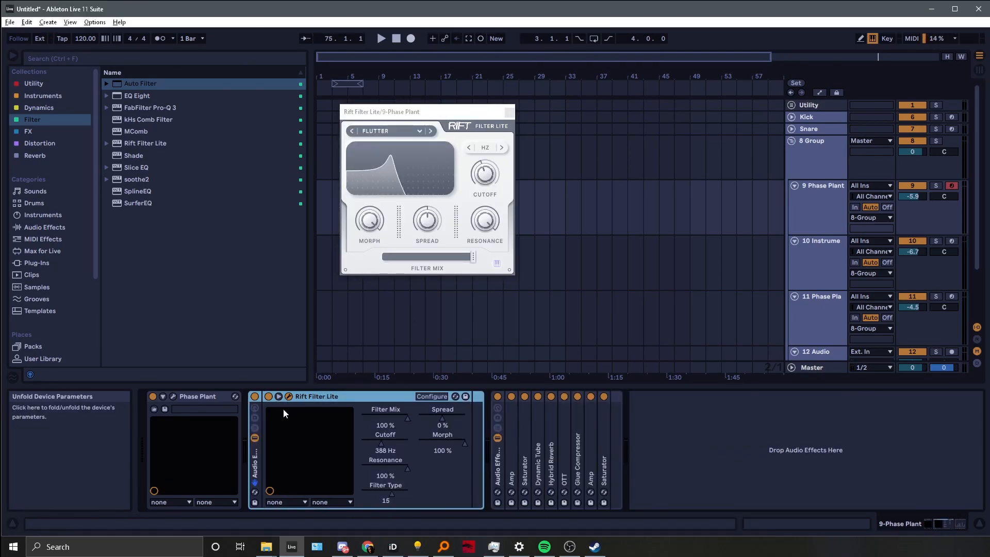
Map the filter's Morph and Cutoff parameters to Macro 1
right_click(448, 443)
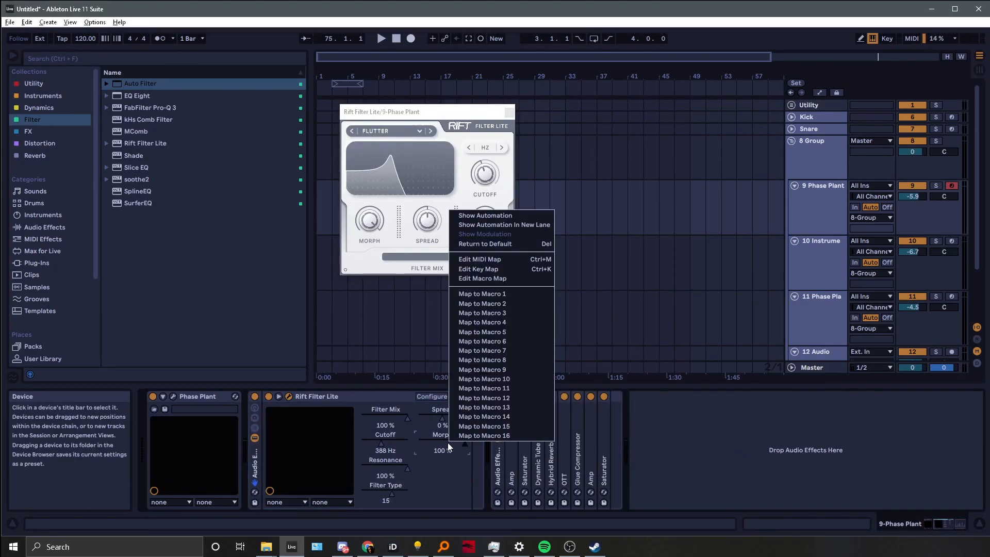
left_click(504, 293)
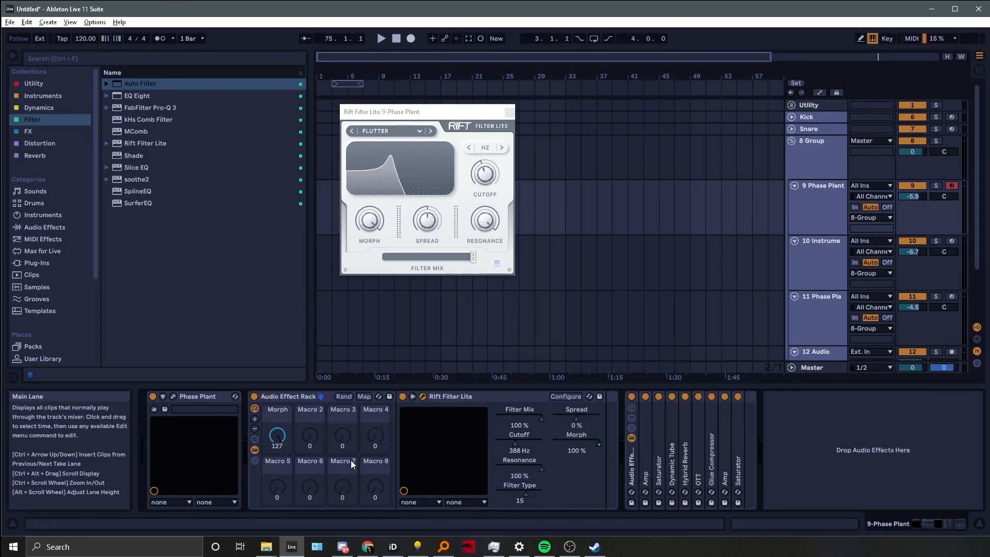
right_click(527, 442)
left_click(577, 292)
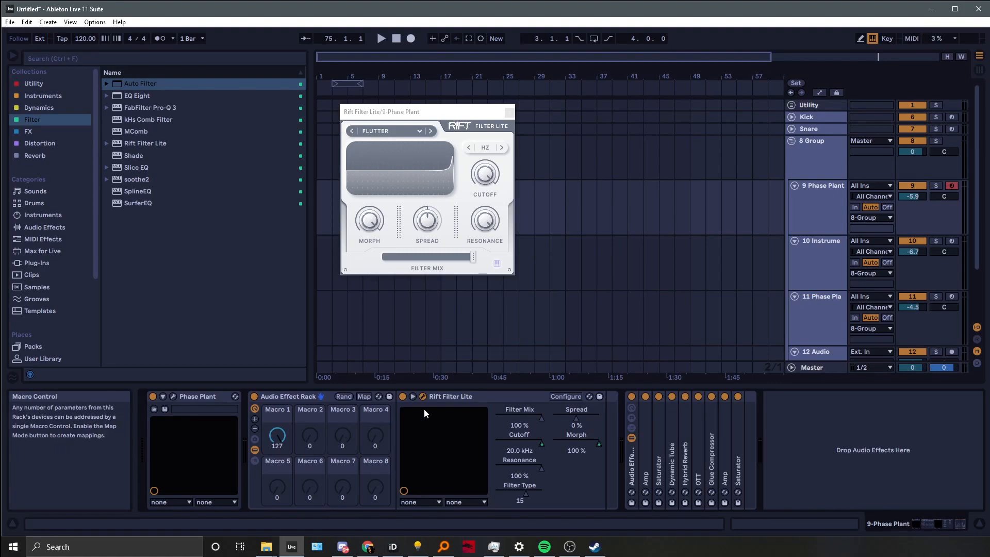
Turn Macro 1 down to about 51 while stepping through filter types to Overtone
mouse_move(277, 436)
left_mouse_down()
mouse_move(277, 465)
mouse_move(277, 439)
mouse_move(277, 449)
left_mouse_up()
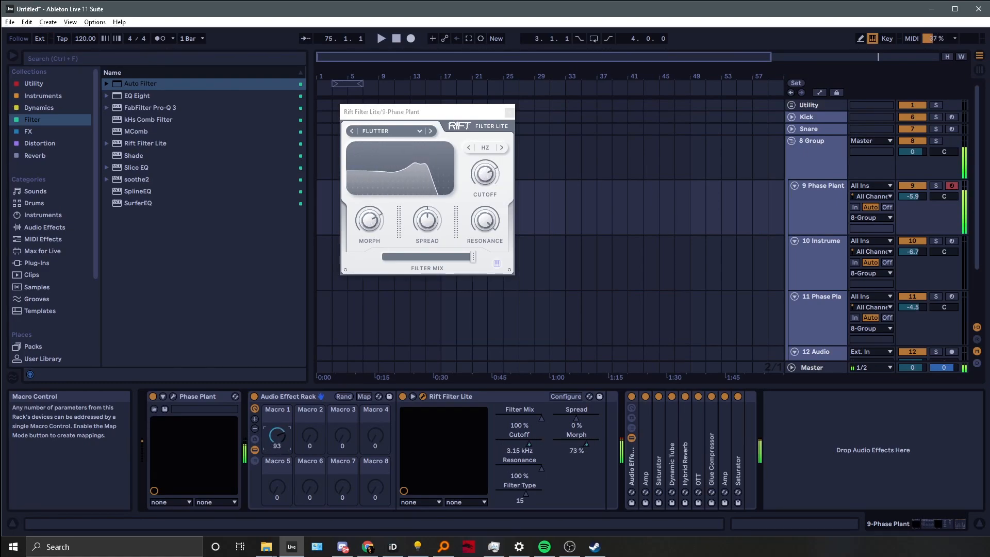
left_click(430, 131)
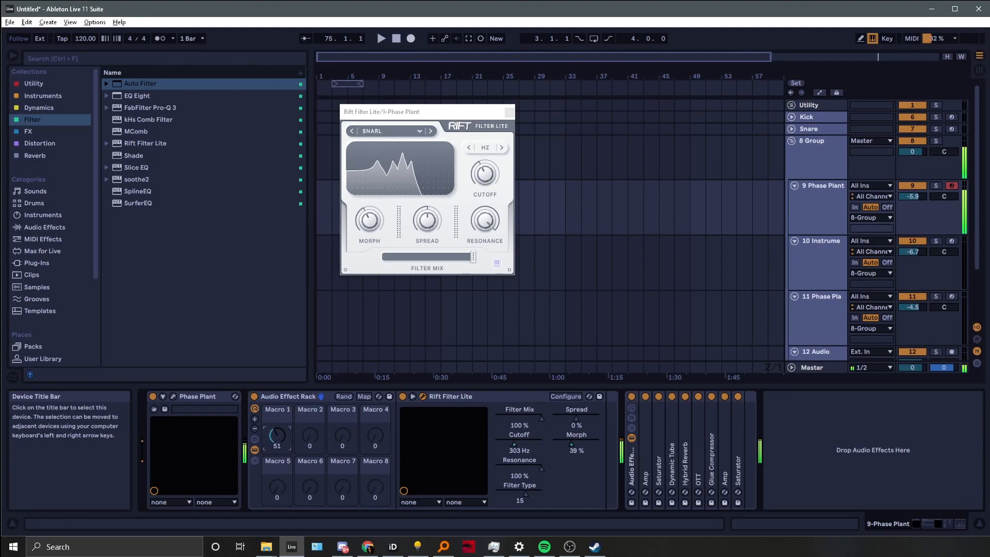
key("z")
mouse_move(277, 435)
left_mouse_down()
mouse_move(277, 401)
mouse_move(277, 467)
mouse_move(279, 397)
mouse_move(277, 461)
mouse_move(277, 428)
mouse_move(278, 455)
mouse_move(278, 443)
left_mouse_up()
left_click(432, 131)
left_click(431, 133)
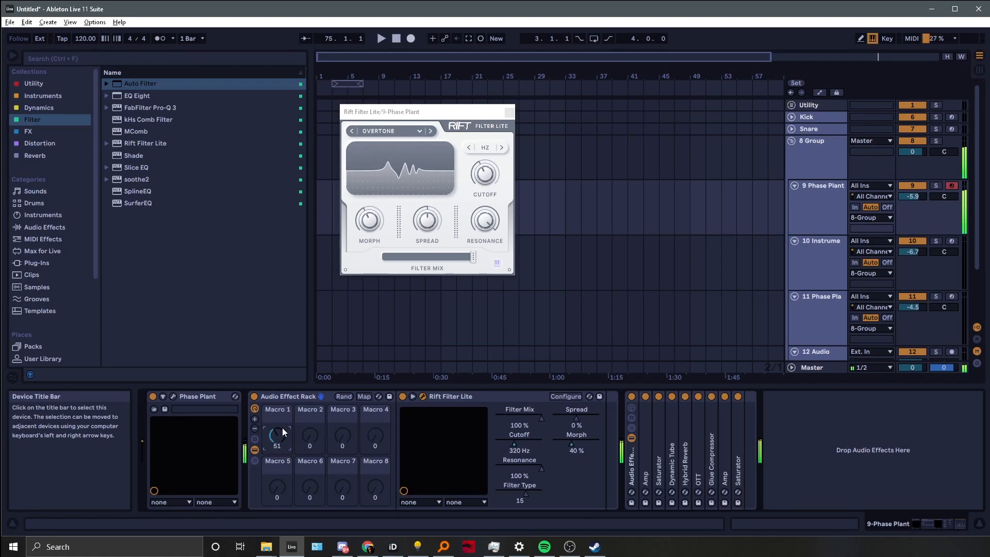
Close the filter window and select the 10 Instrument track to open its Rift Filter Lite instances
left_click(508, 113)
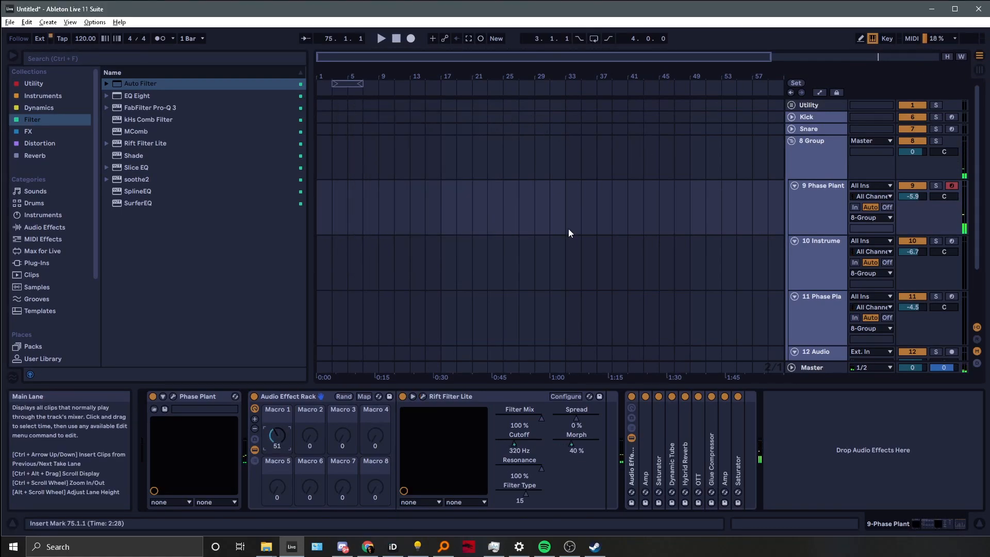
left_click(793, 265)
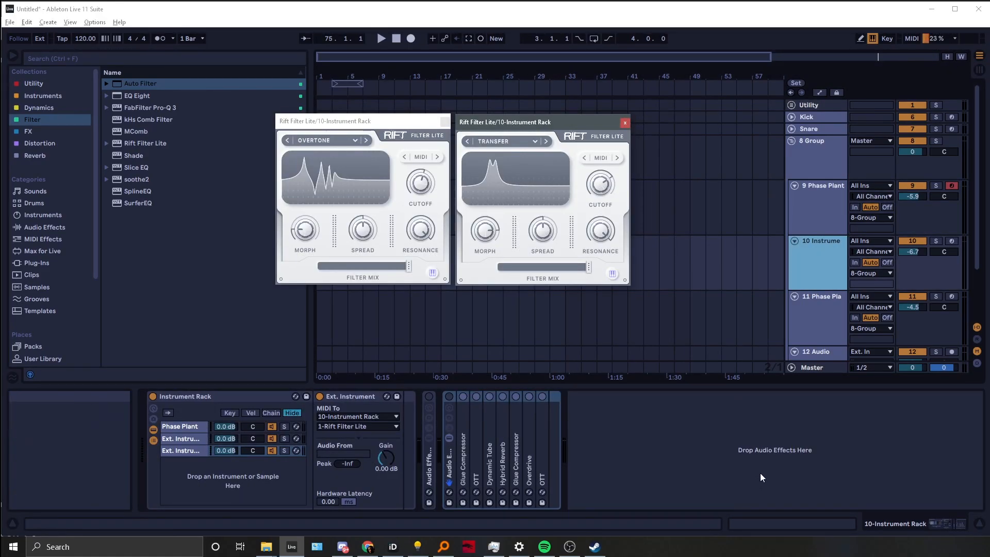
Arm the 10 Instrument track for recording and switch on its Audio Effect Rack
left_click(951, 241)
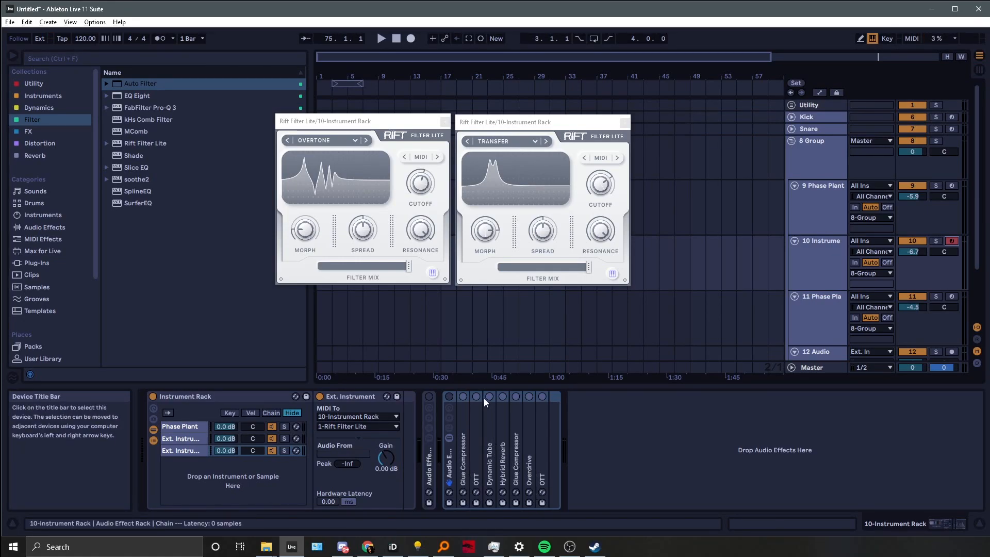
left_click(448, 395)
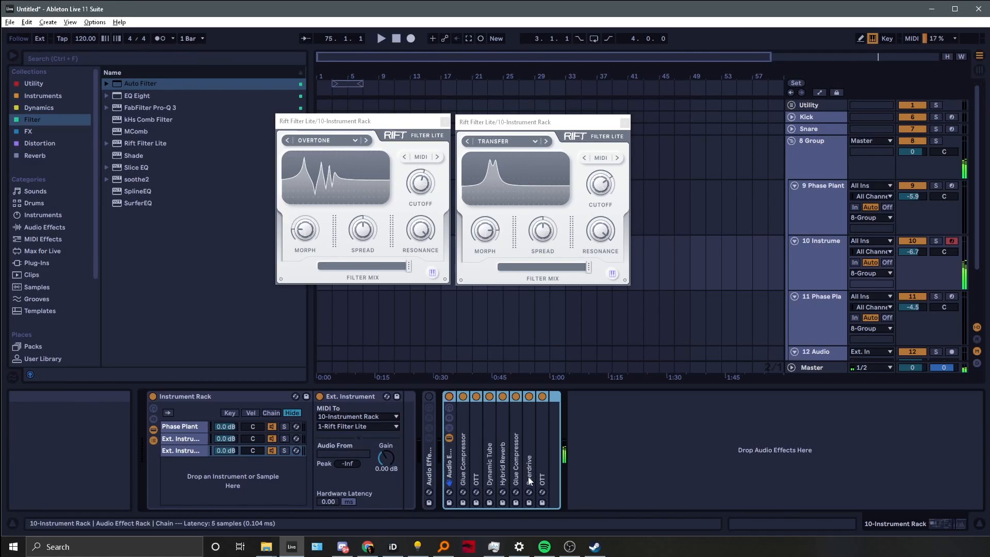
Expand the Glue Compressor, OTT and Audio Effect Rack devices to inspect the track's effect chain
left_click(518, 458)
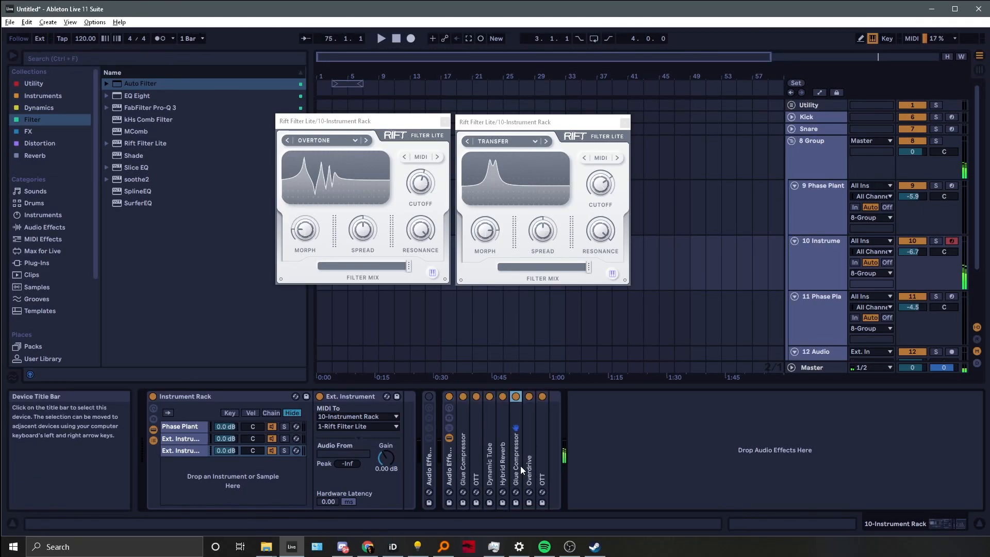
double_click(516, 466)
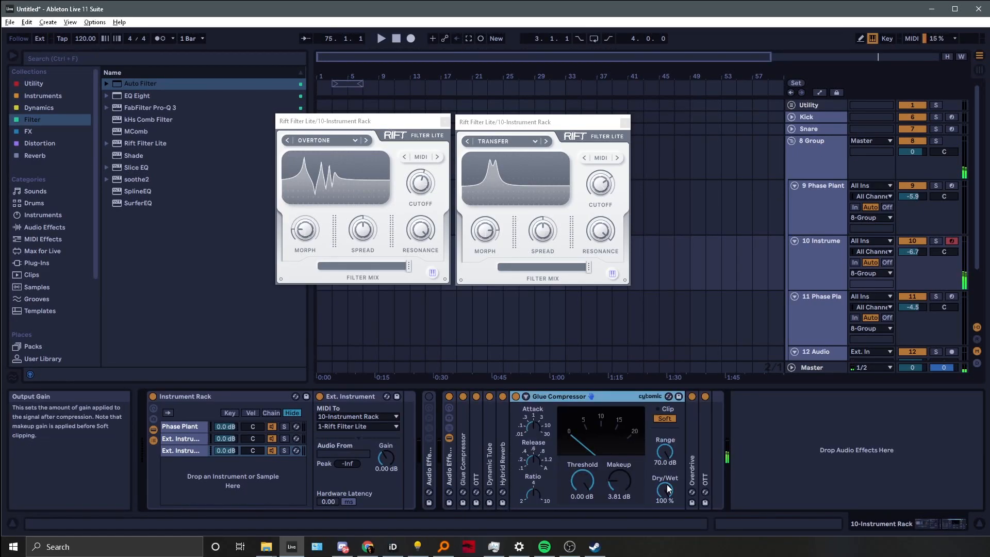
double_click(704, 468)
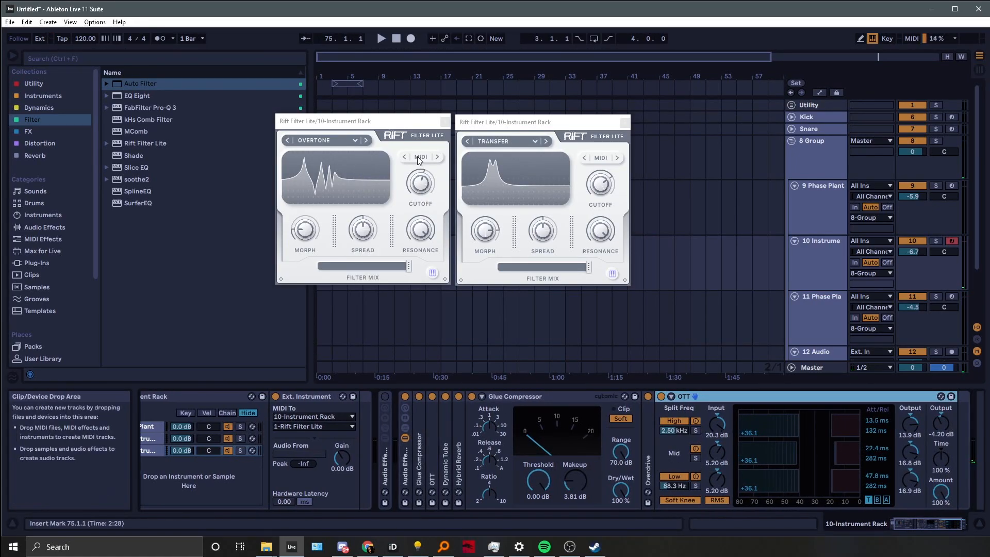
double_click(574, 391, "alt")
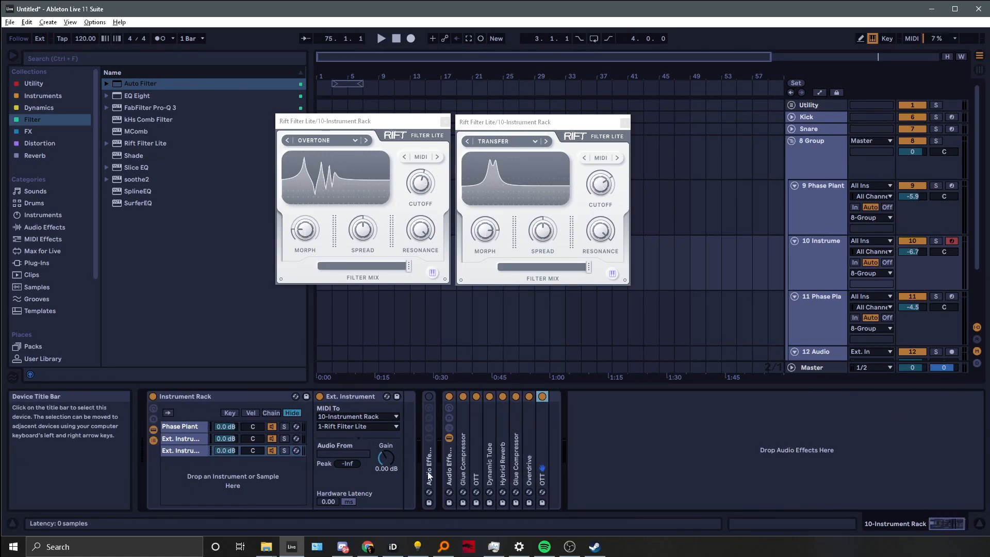
double_click(438, 466)
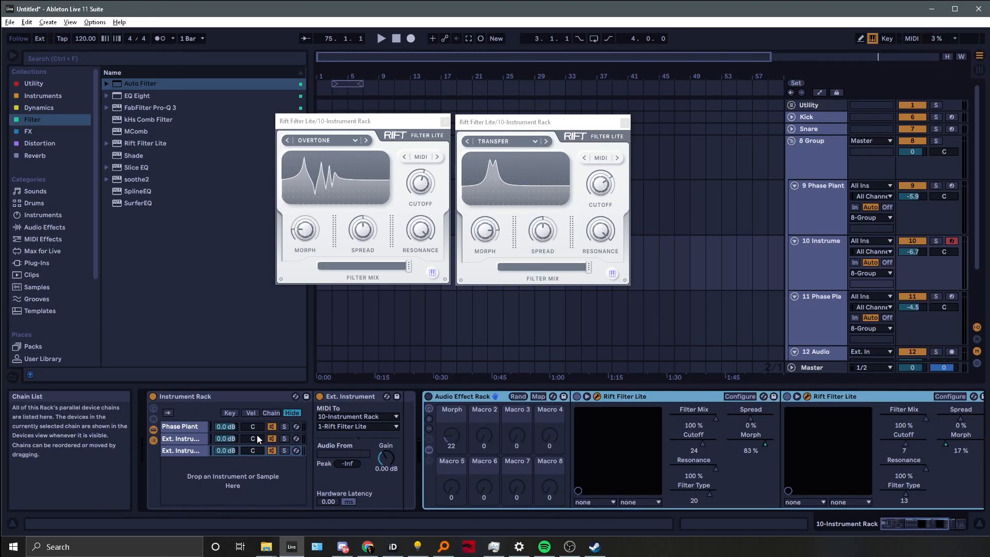
Hide the plug-in windows and insert a new MIDI track below the 9 Phase Plant track
left_click(186, 450)
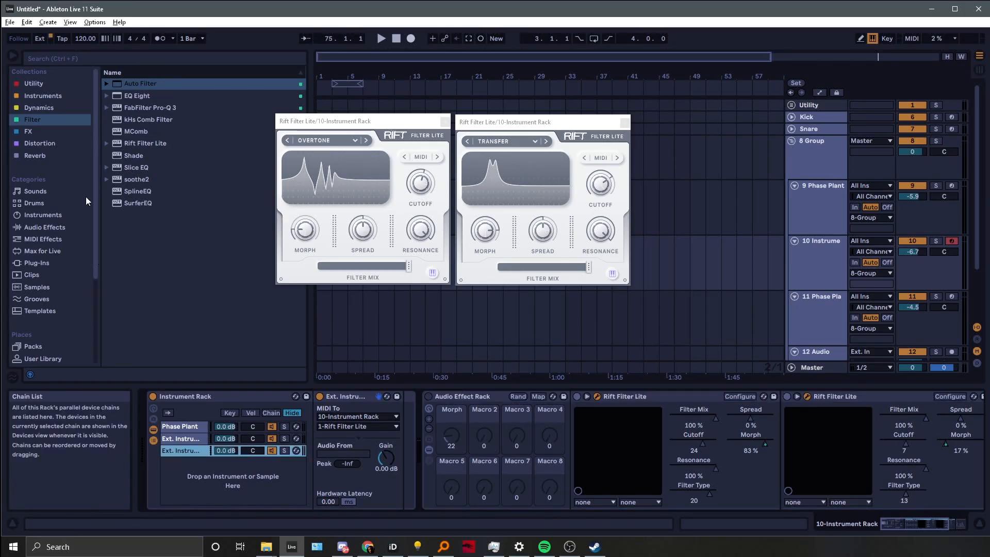
key("ctrl+alt+p")
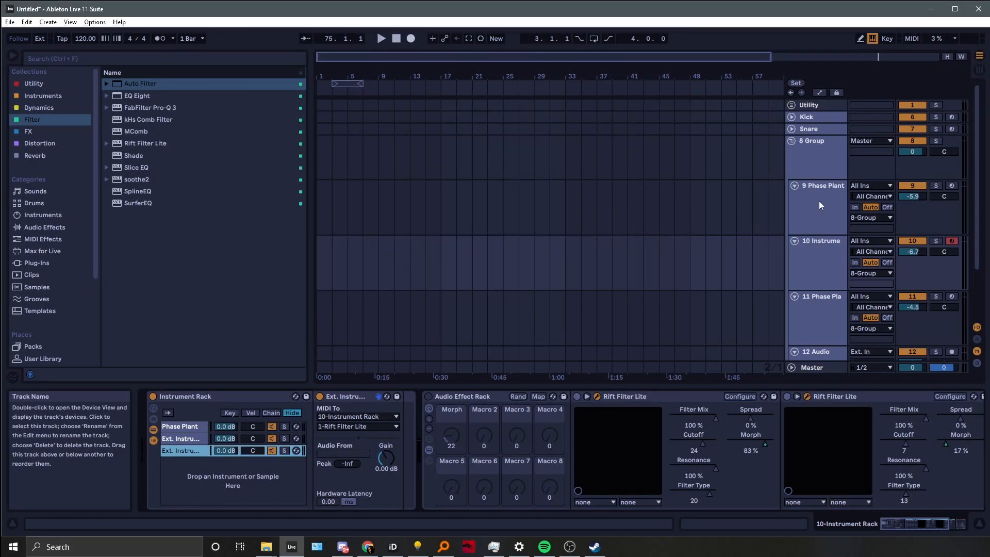
left_click(820, 205)
key("ctrl+shift+t")
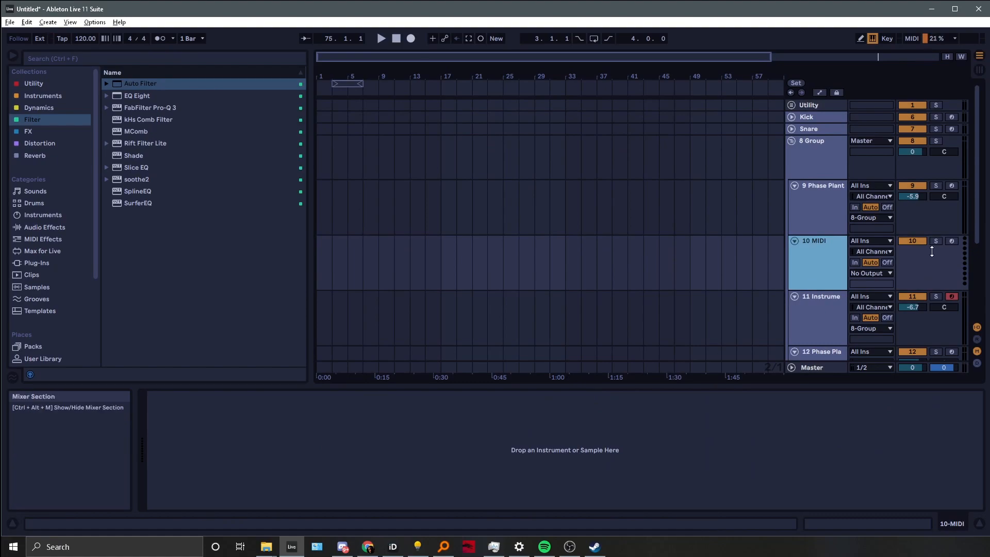
Load Operator and then Rift Filter Lite onto the new MIDI track
left_click(33, 96)
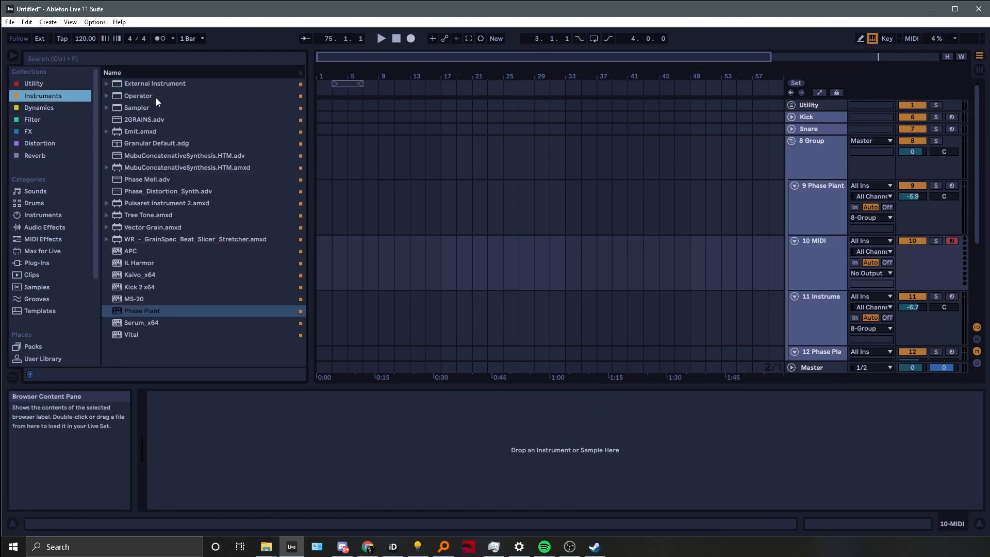
double_click(161, 97)
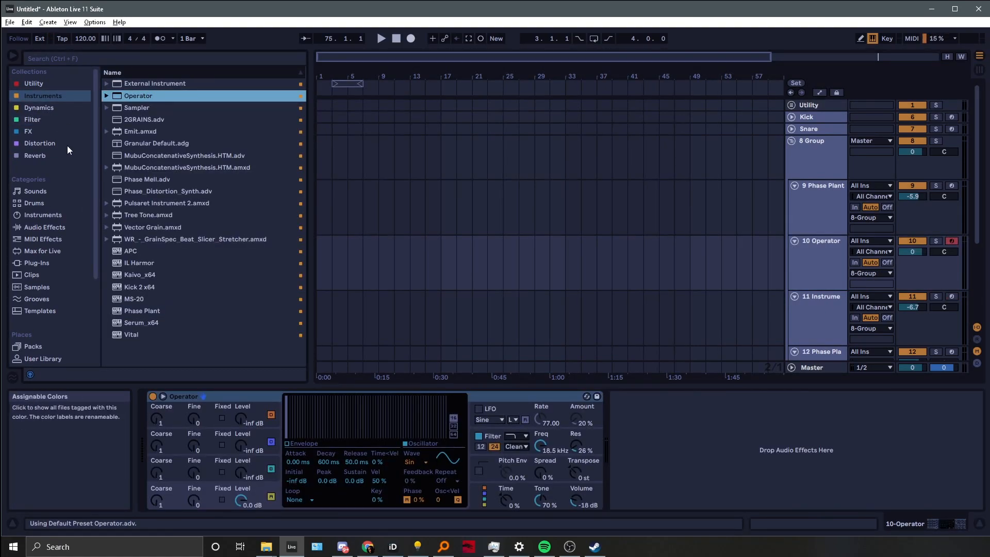
left_click(32, 121)
double_click(163, 143)
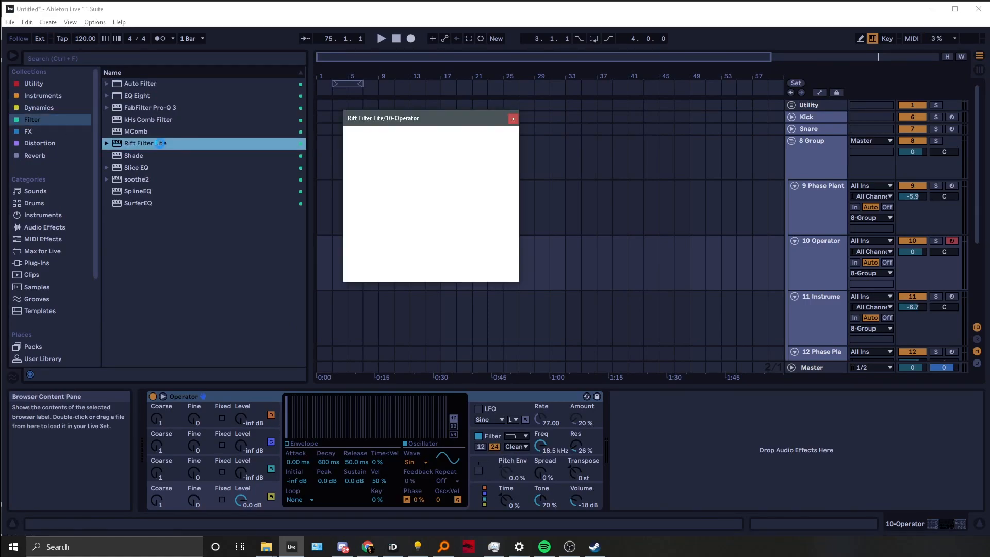
left_click(472, 154)
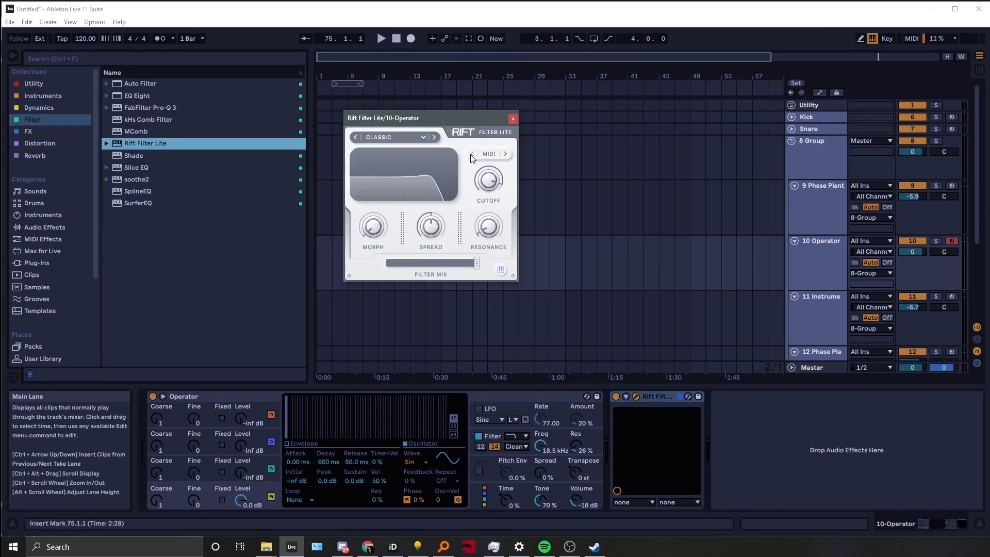
Group the Operator device into an Instrument Rack
left_click(32, 100)
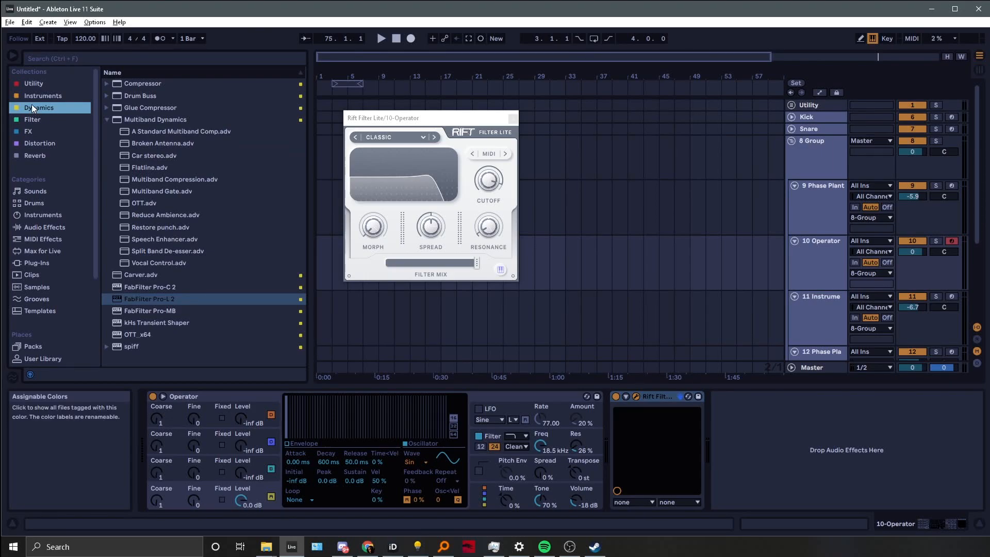
left_click(140, 87)
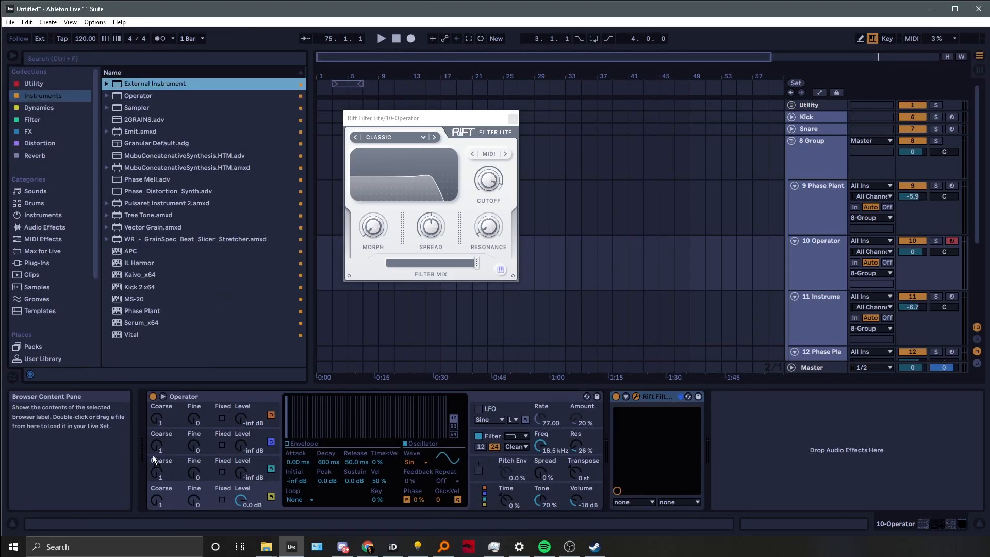
left_click(227, 395)
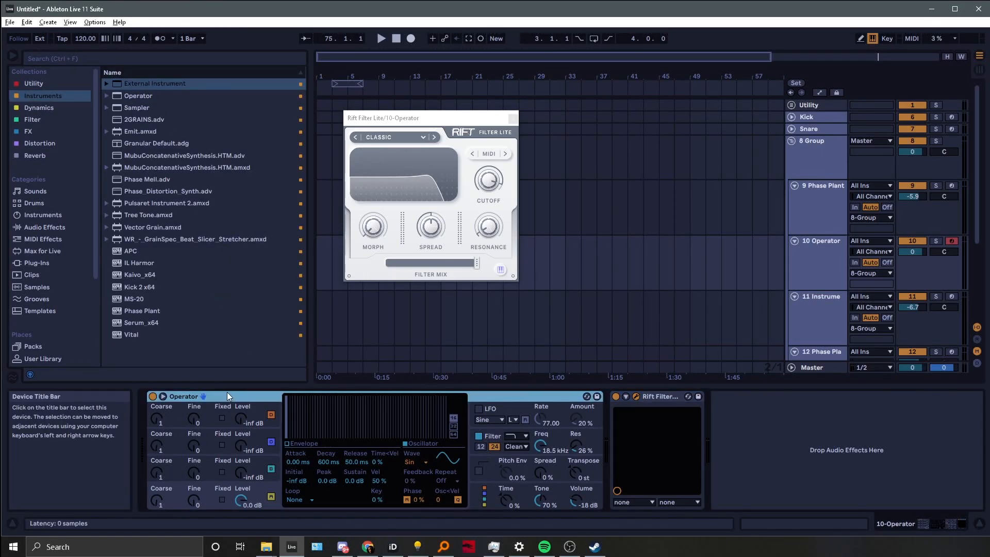
key("ctrl+g")
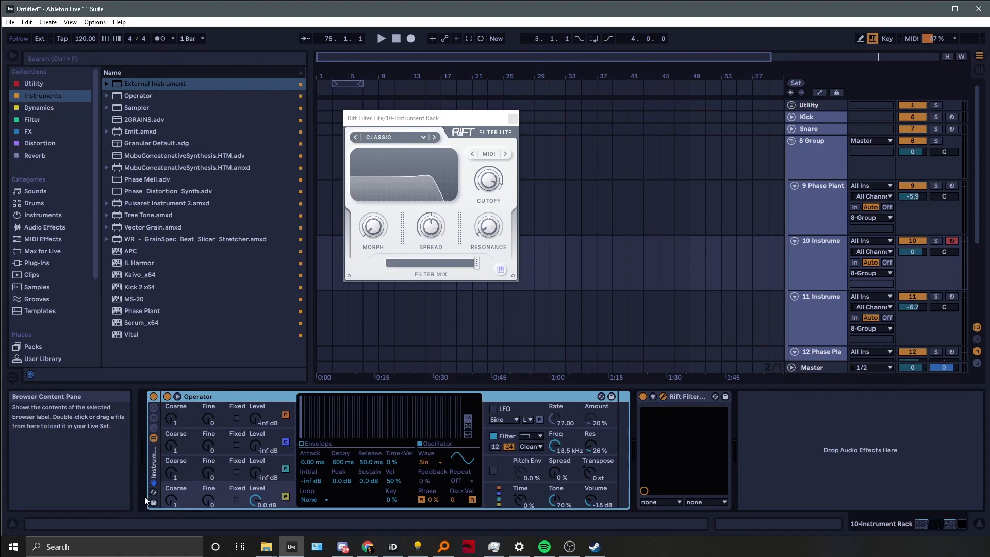
Add an External Instrument chain to the rack and route its MIDI to the 10-Instrument Rack
left_click(154, 430)
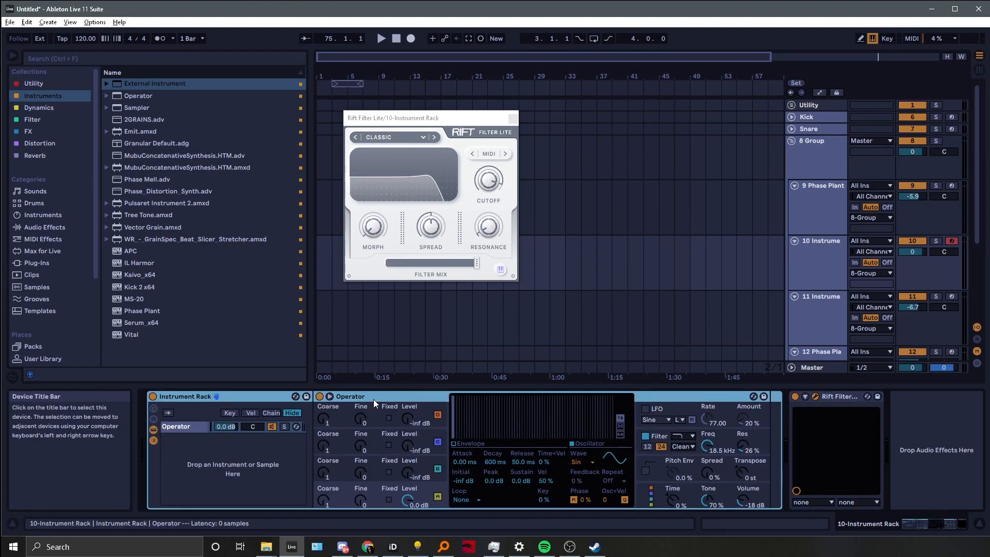
left_click_drag(150, 83, 214, 469)
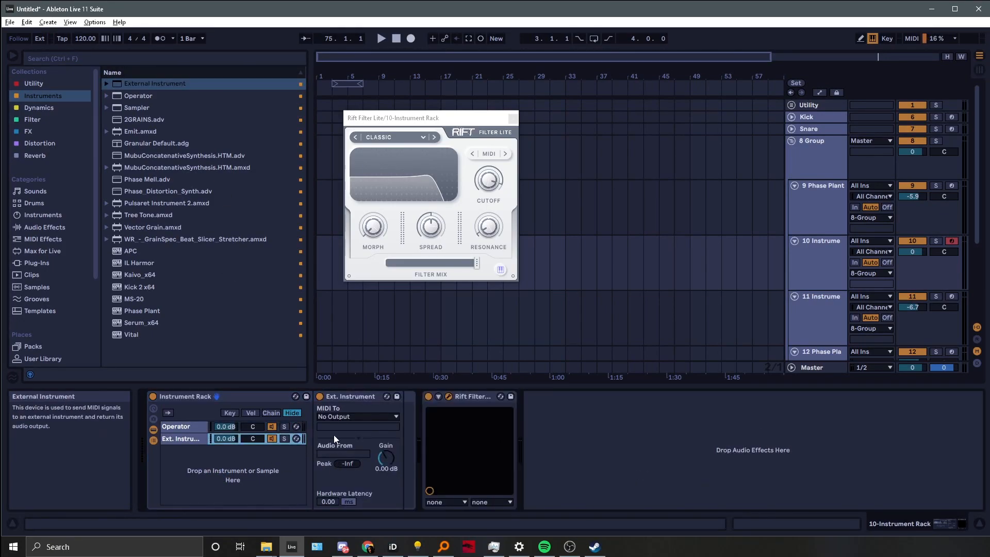
left_click(342, 416)
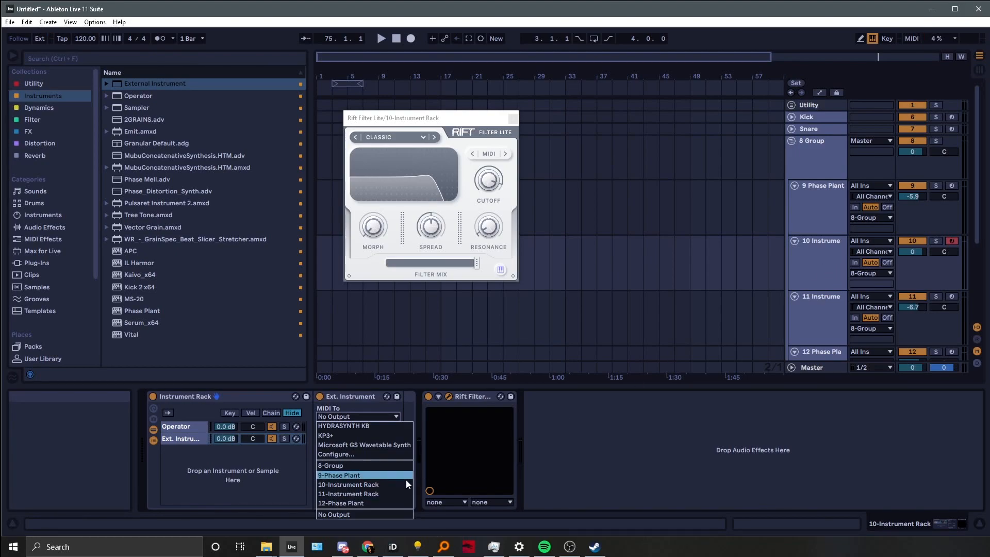
left_click(388, 485)
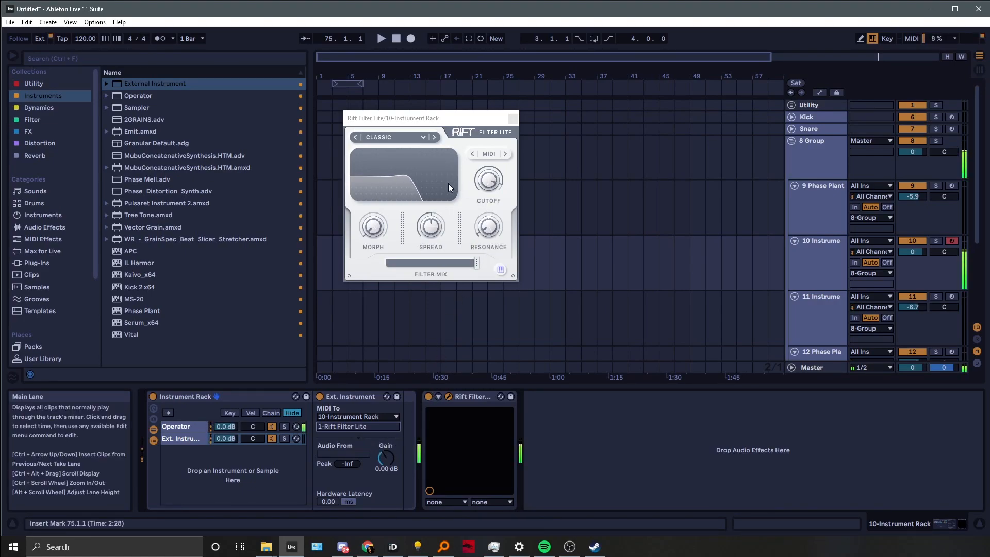
Select the 10 Instrument track and inspect the MIDI To routing targets of its External Instrument chains
mouse_move(489, 184)
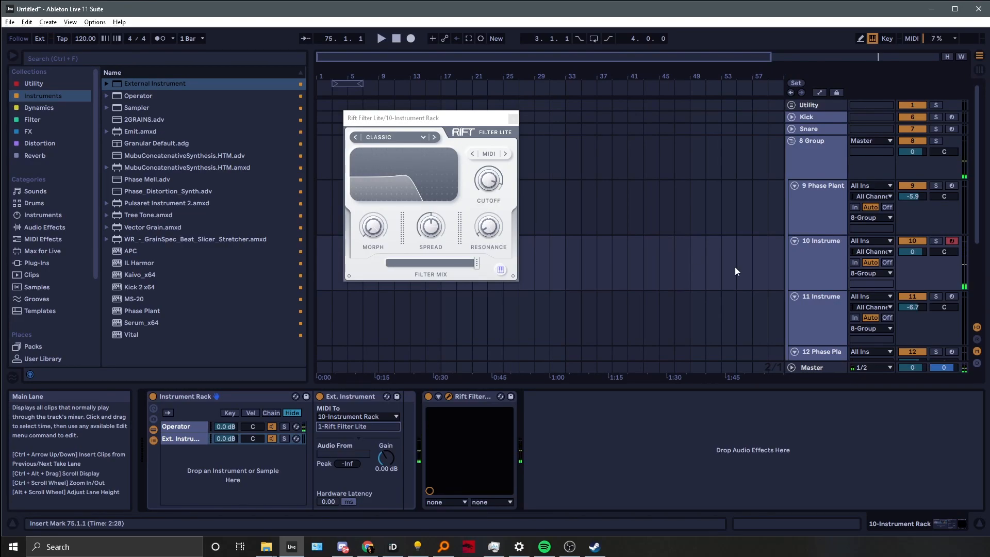
left_click(807, 253)
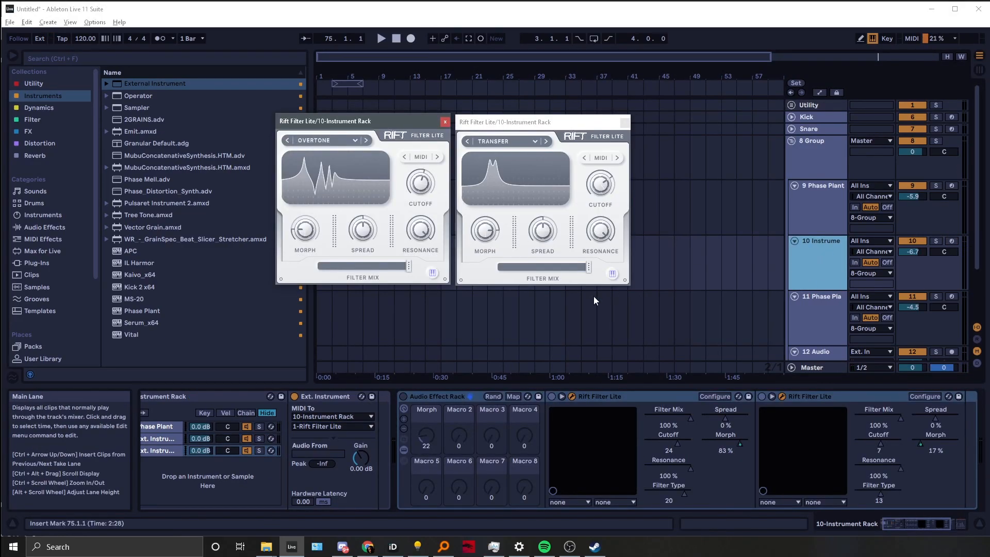
left_click(333, 449)
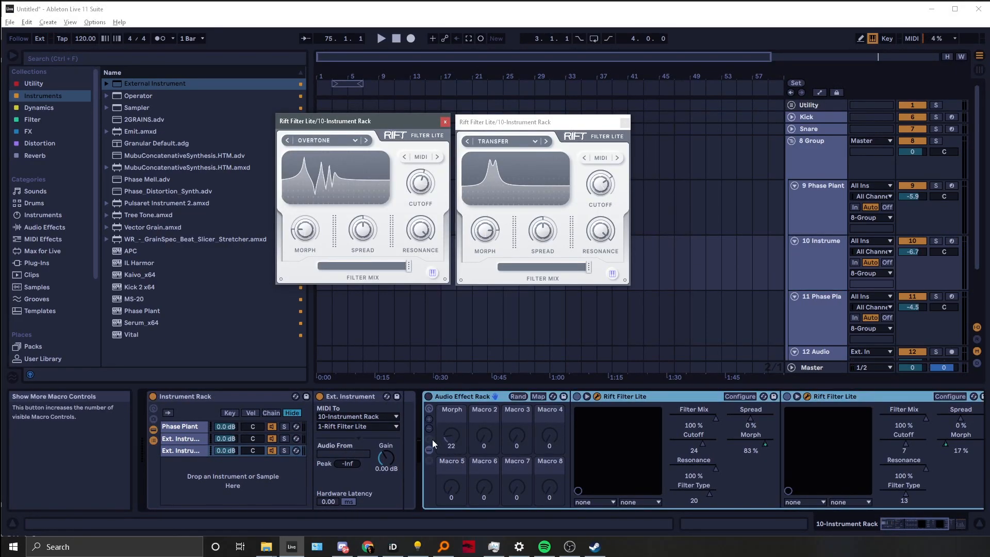
left_click(187, 439)
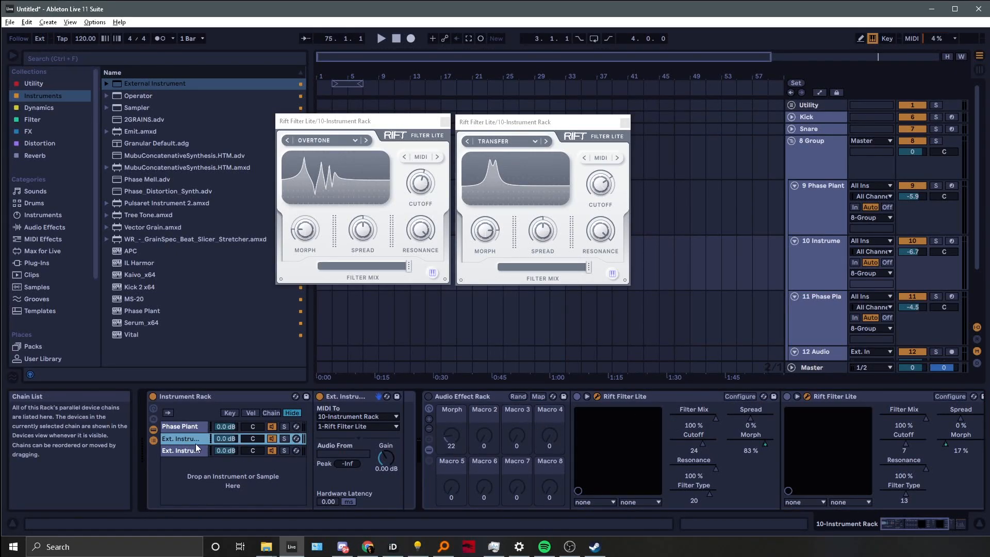
left_click(179, 450)
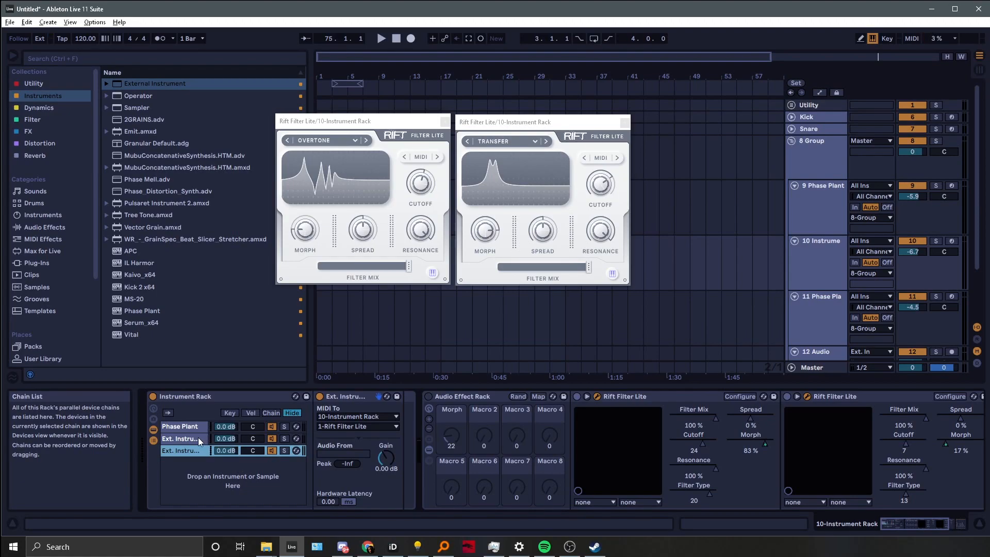
left_click(349, 426)
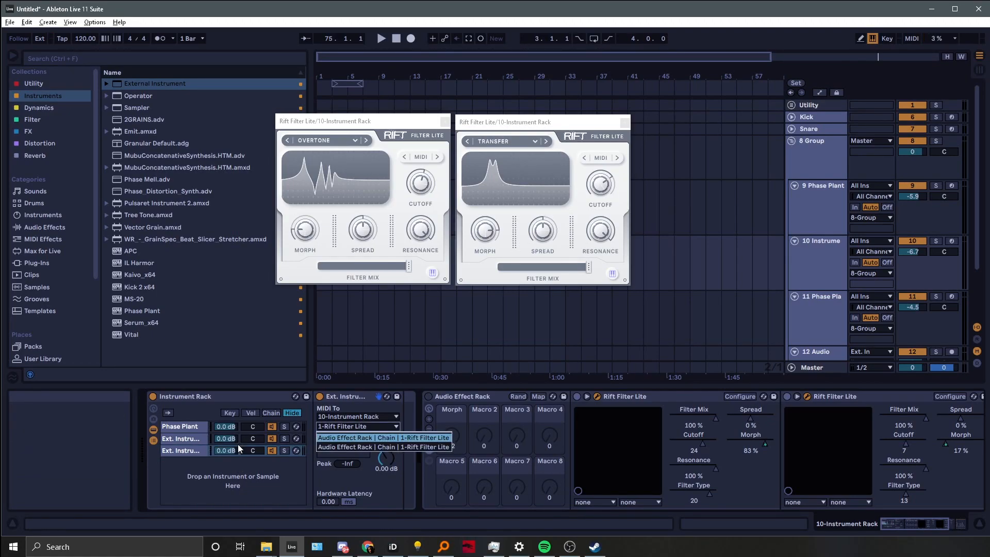
left_click(191, 443)
left_click(190, 443)
left_click(345, 428)
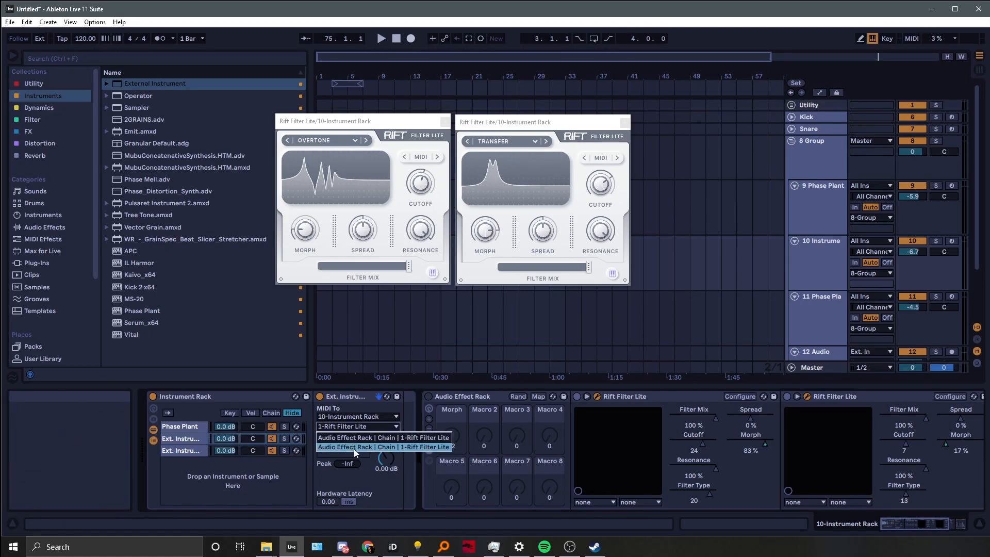
left_click(335, 392)
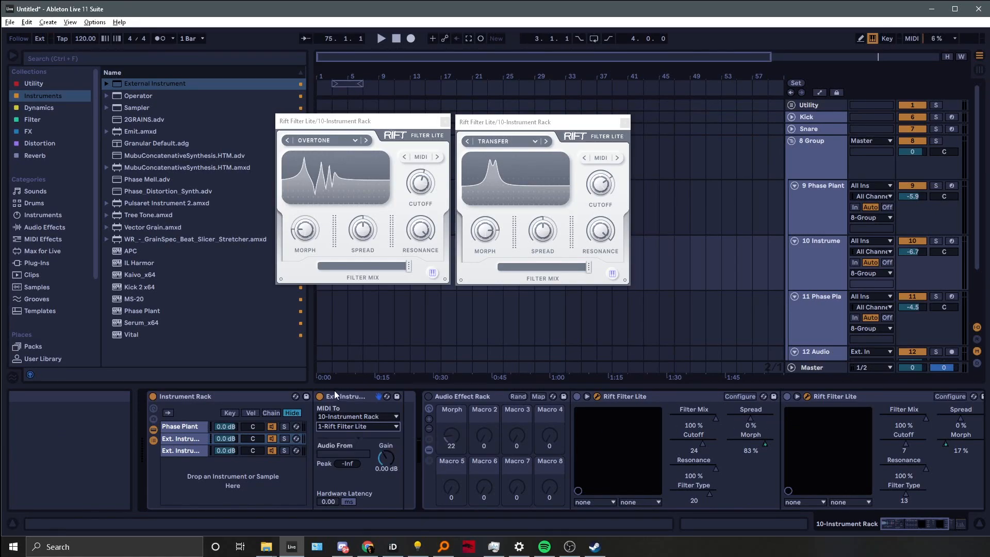
left_click(200, 450)
left_click(352, 428)
left_click(482, 457)
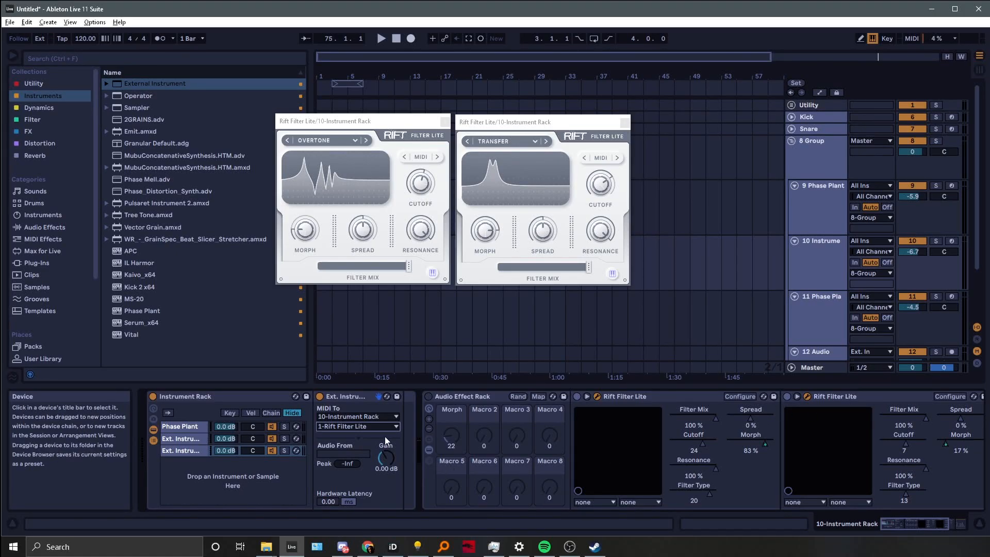
Scroll through the track's devices and arm the 10 Instrument track for recording
scroll(459, 434, "down", 3)
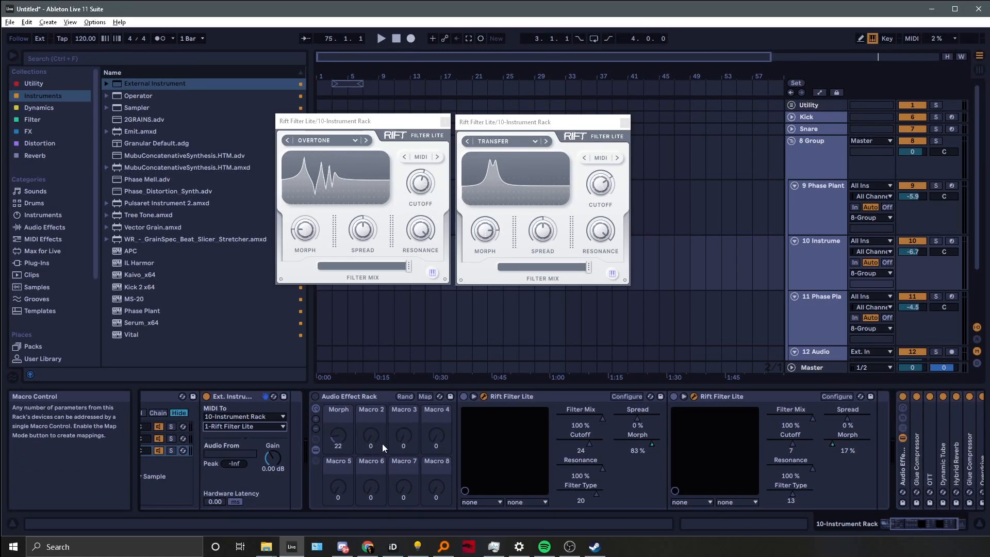
left_click(316, 396)
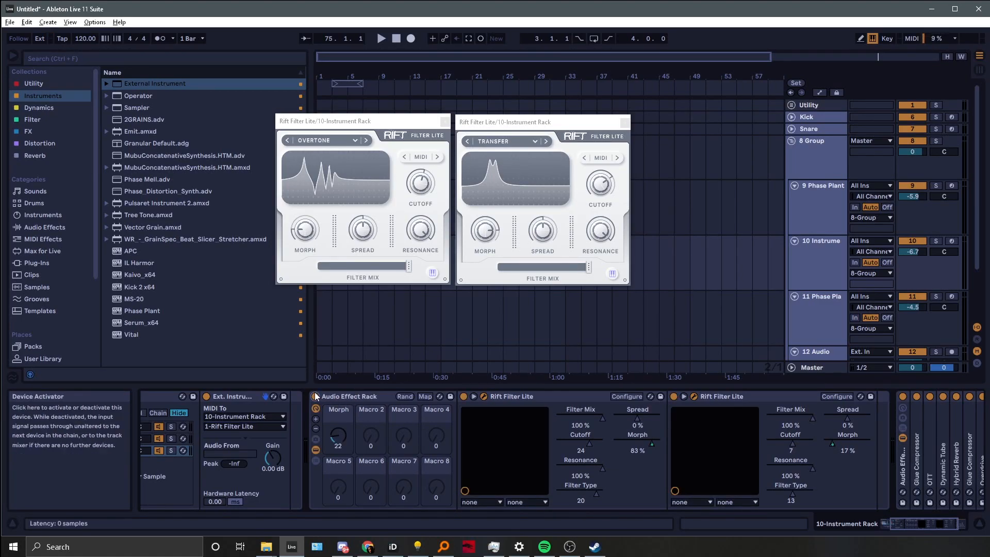
scroll(353, 447, "right", 3)
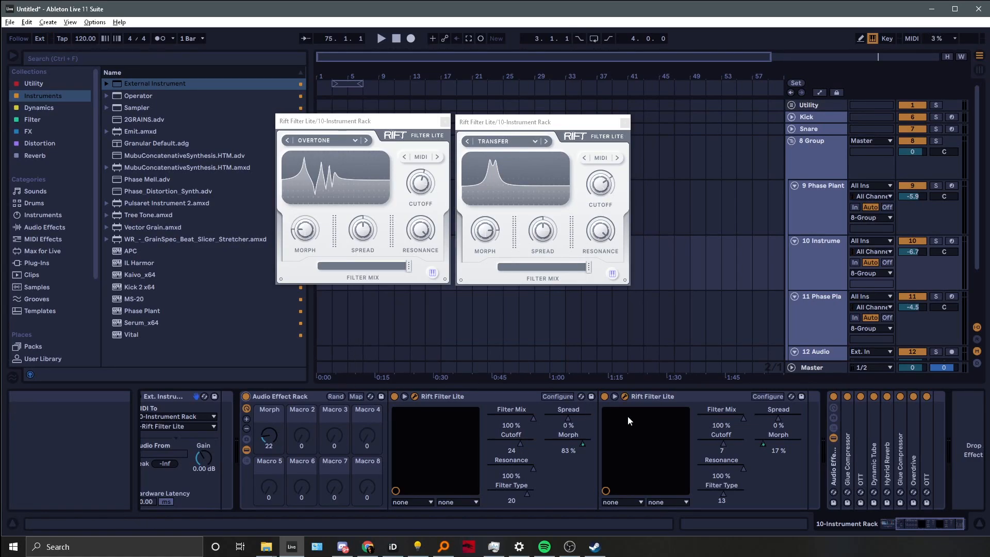
left_click(952, 241)
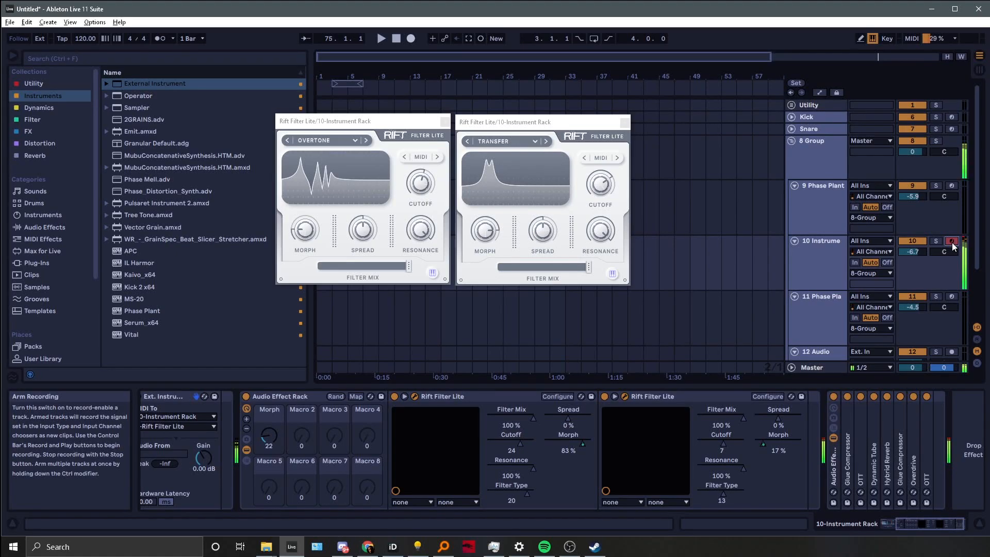
Adjust the 10 Instrument track's volume, ending at about -15.0 dB, while playing notes from the computer keyboard
left_click_drag(912, 252, 913, 289)
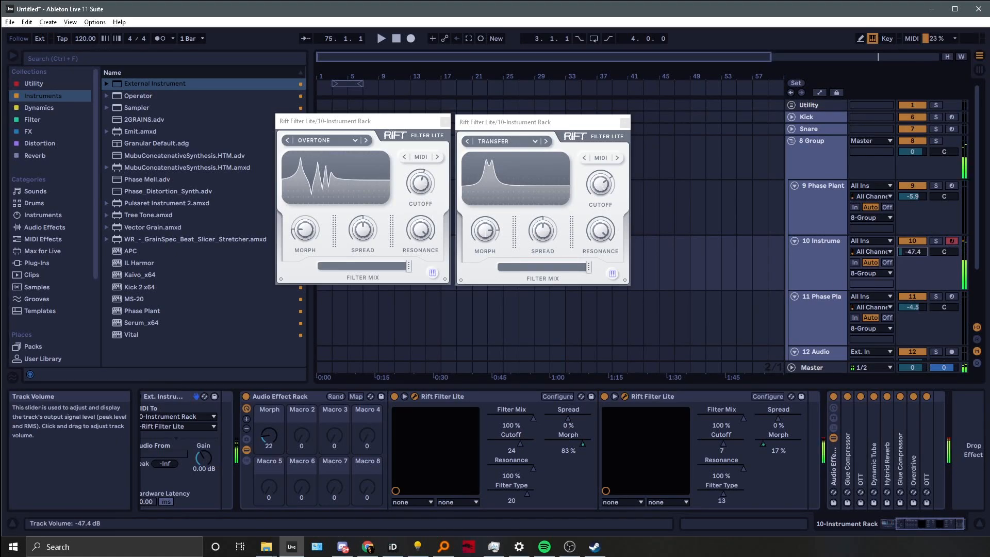
left_click_drag(912, 251, 912, 248)
key("x")
key("k")
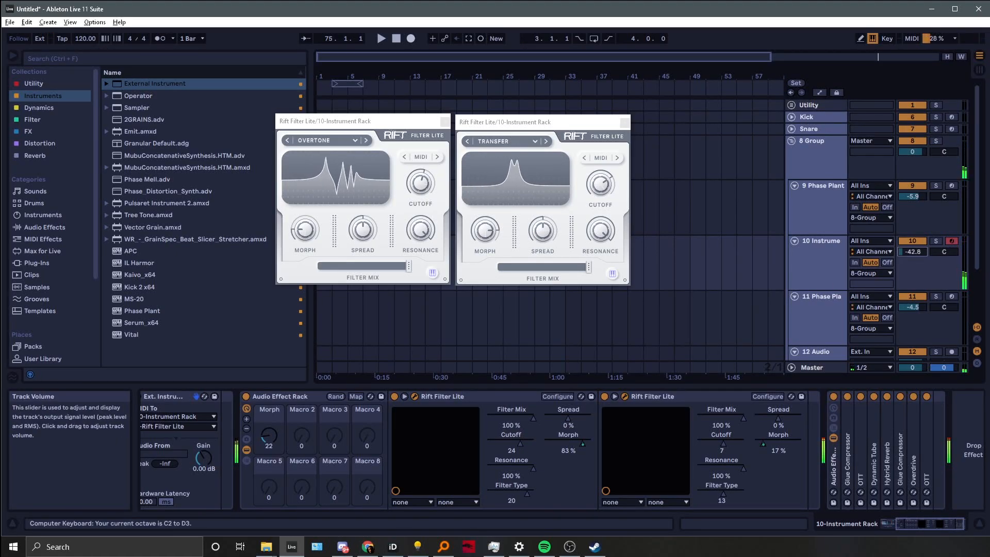
left_click_drag(913, 251, 912, 249)
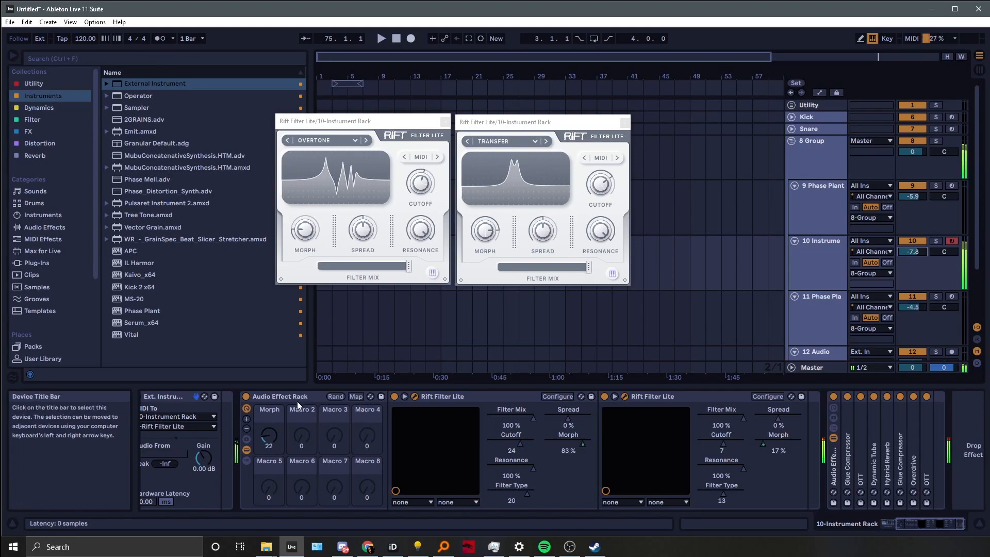
left_click_drag(899, 254, 898, 263)
Turn the Morph macro and switch Map mode on and off to review its mappings to both Rift Morph controls
left_click_drag(275, 431, 345, 412)
left_click(356, 396)
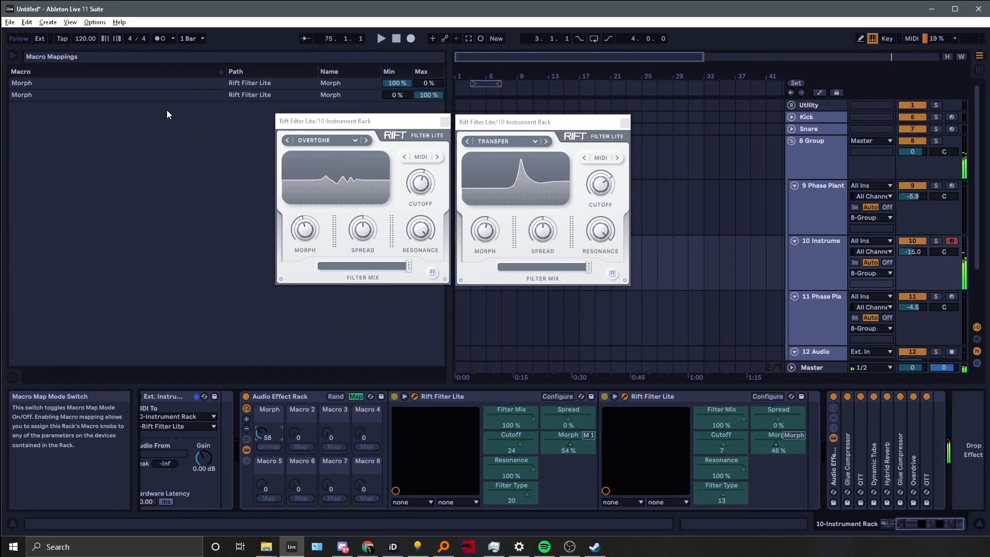
left_click(361, 395)
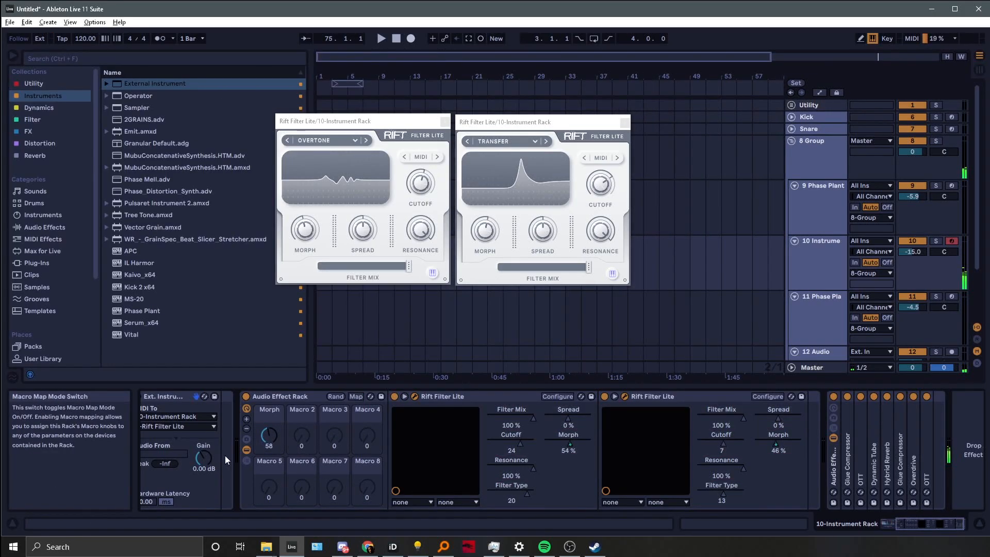
Sweep the Morph macro up and down while playing notes and shifting octaves from the computer keyboard
left_click_drag(269, 436, 268, 409)
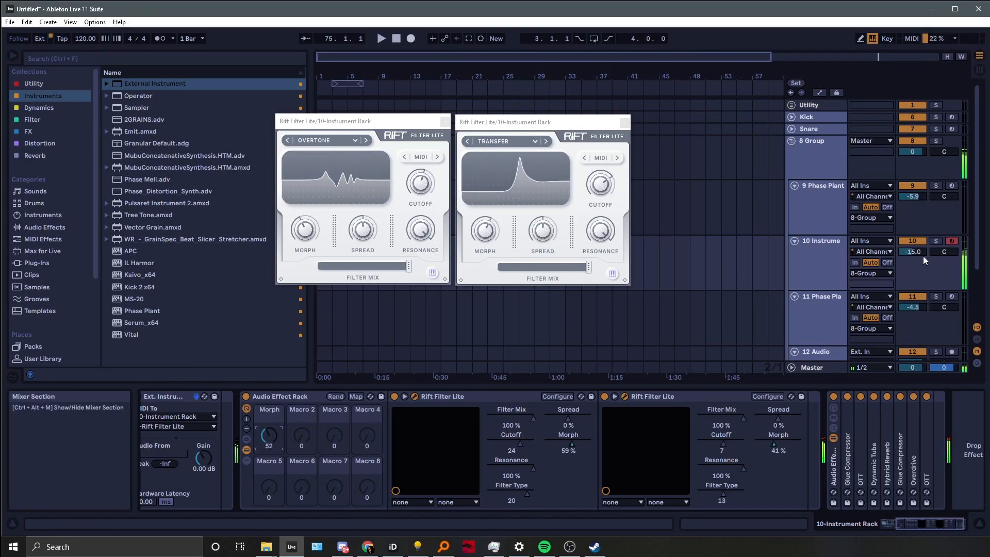
key("a")
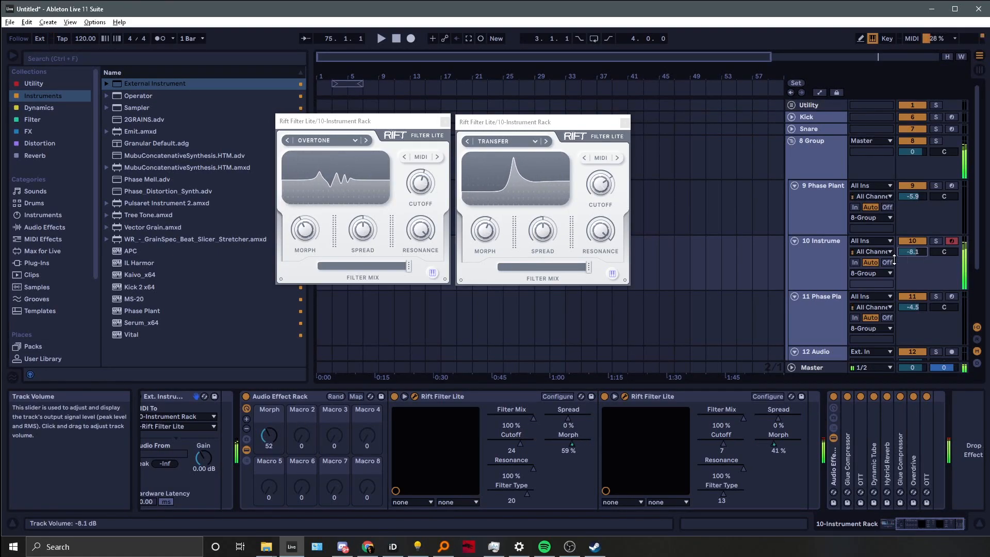
left_click(269, 434)
key("x")
mouse_move(269, 434)
left_mouse_down()
mouse_move(269, 413)
mouse_move(269, 449)
mouse_move(269, 399)
mouse_move(269, 449)
left_mouse_up()
key("z")
key("z")
key("x")
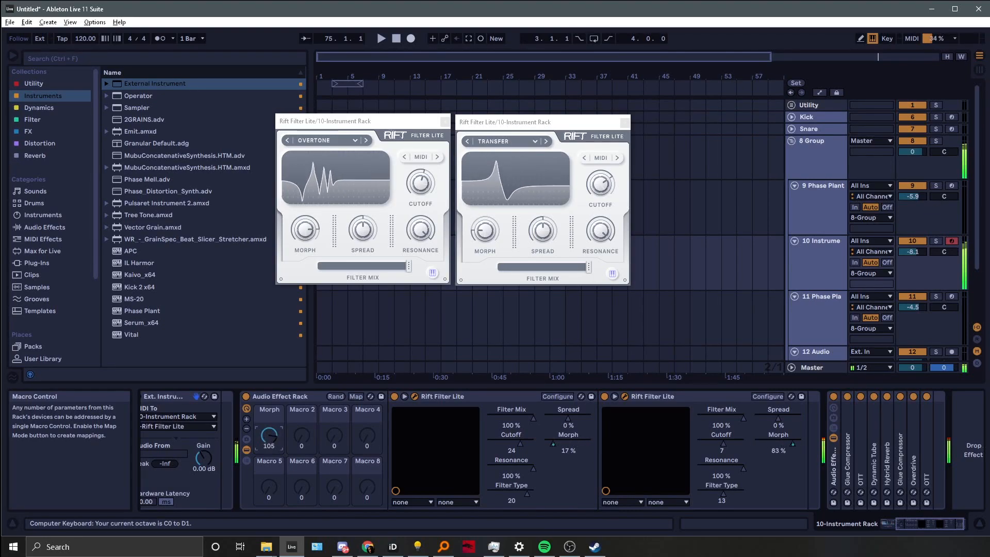
mouse_move(269, 435)
left_mouse_down()
mouse_move(269, 449)
mouse_move(269, 423)
mouse_move(268, 439)
left_mouse_up()
key("x")
key("x")
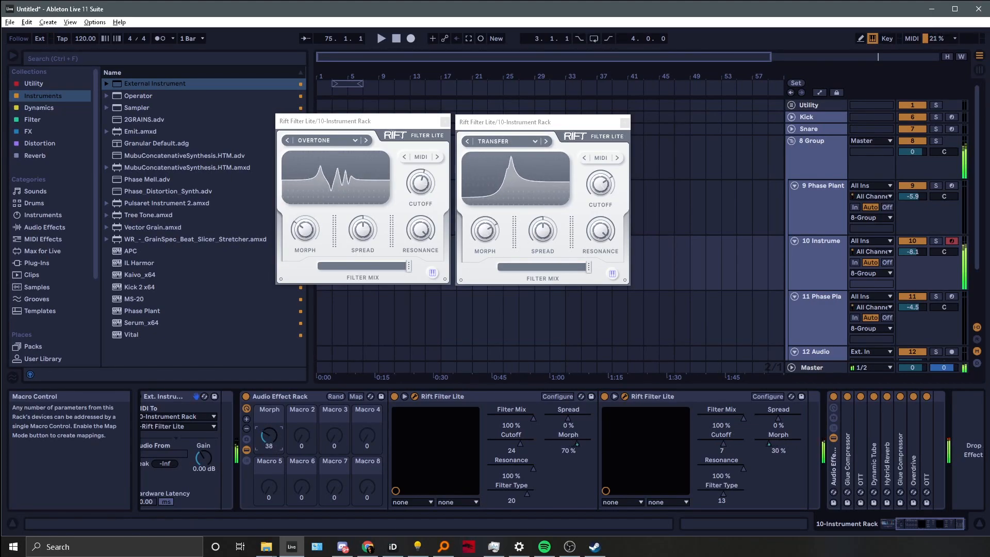
key("z")
left_click_drag(272, 436, 269, 424)
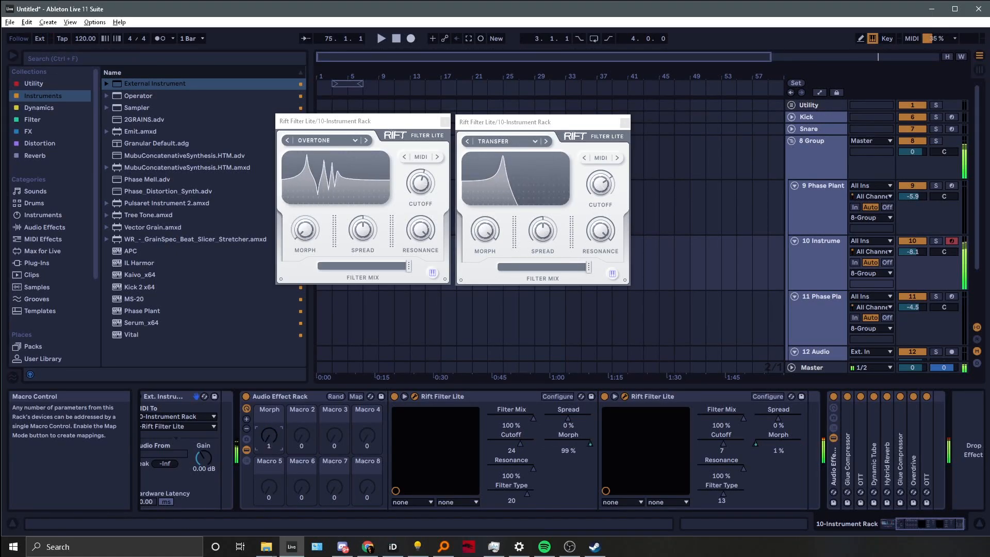
left_click_drag(269, 436, 269, 419)
key("z")
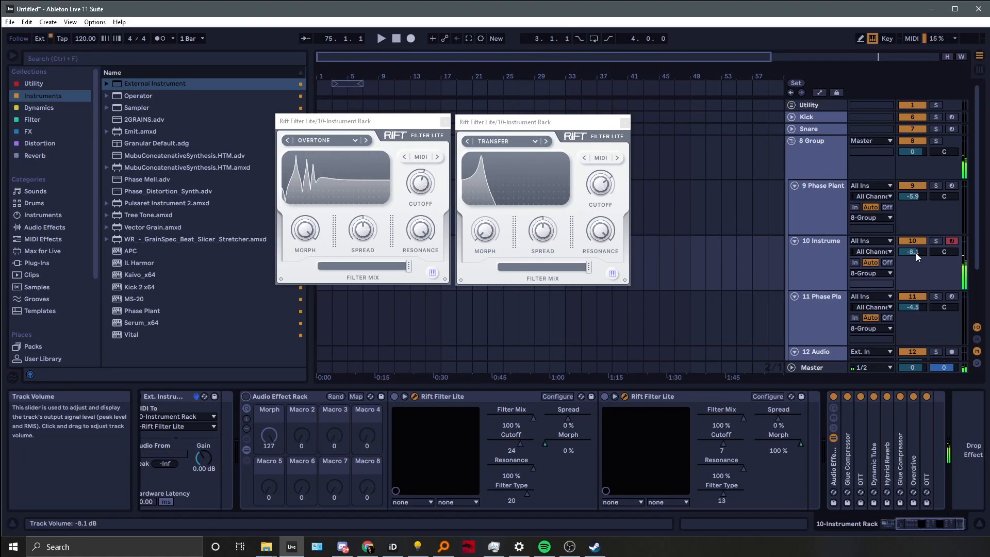
key("z")
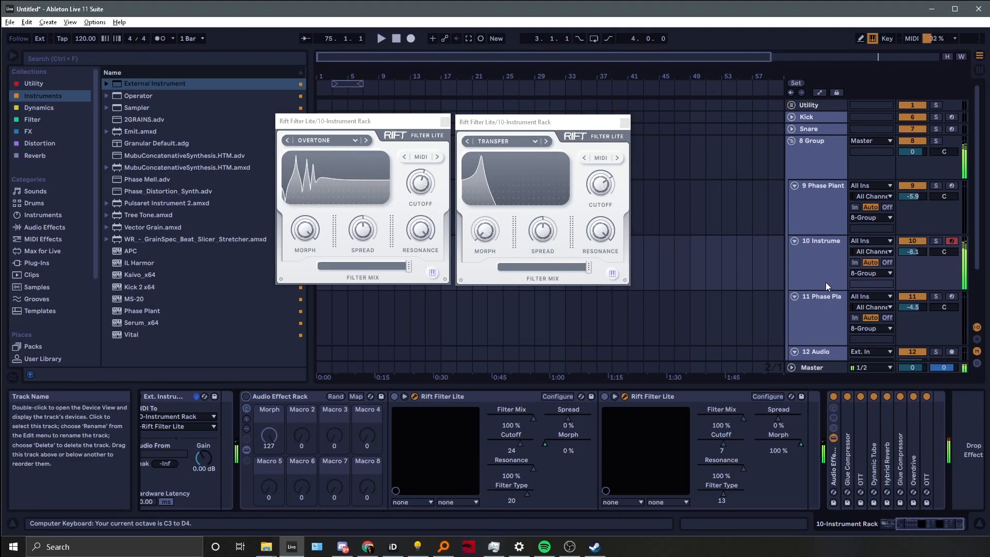
key("x")
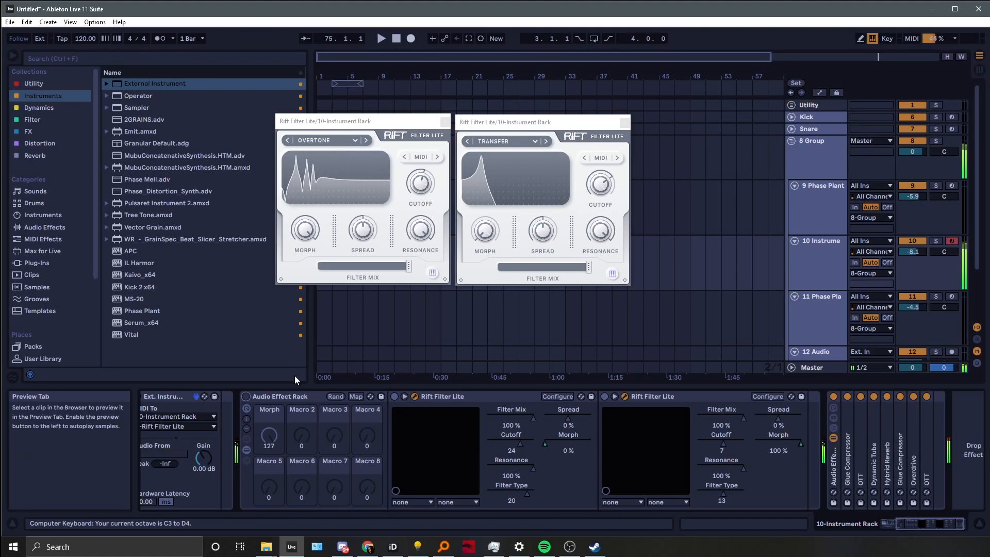
key("z")
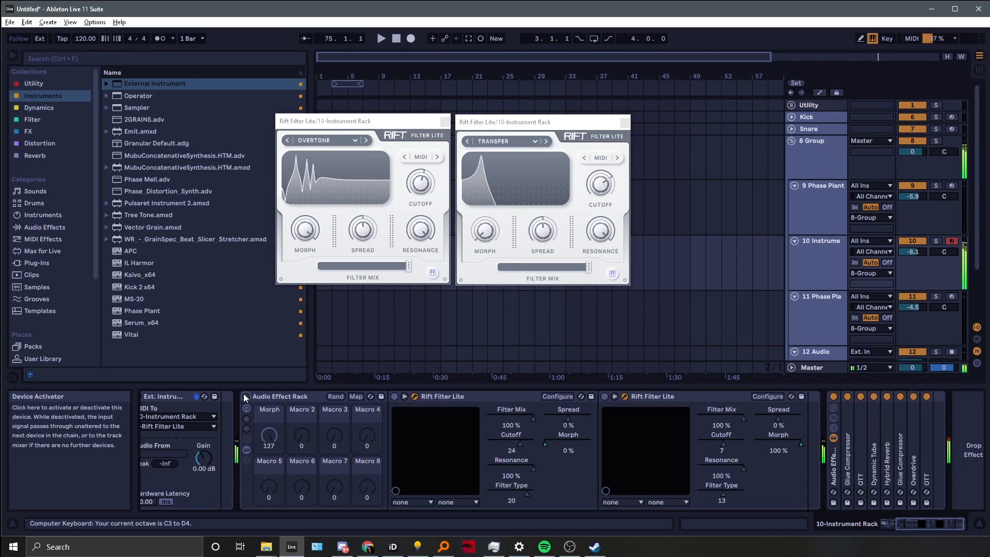
Switch the Audio Effect Rack off and back on, then select the rack
left_click(246, 396)
key("x")
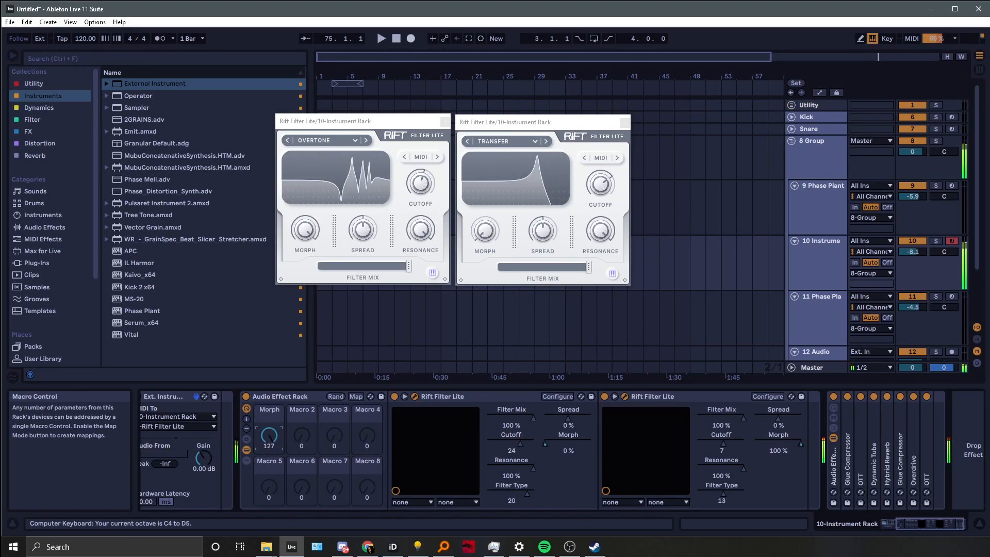
left_click(244, 401)
left_click(246, 396)
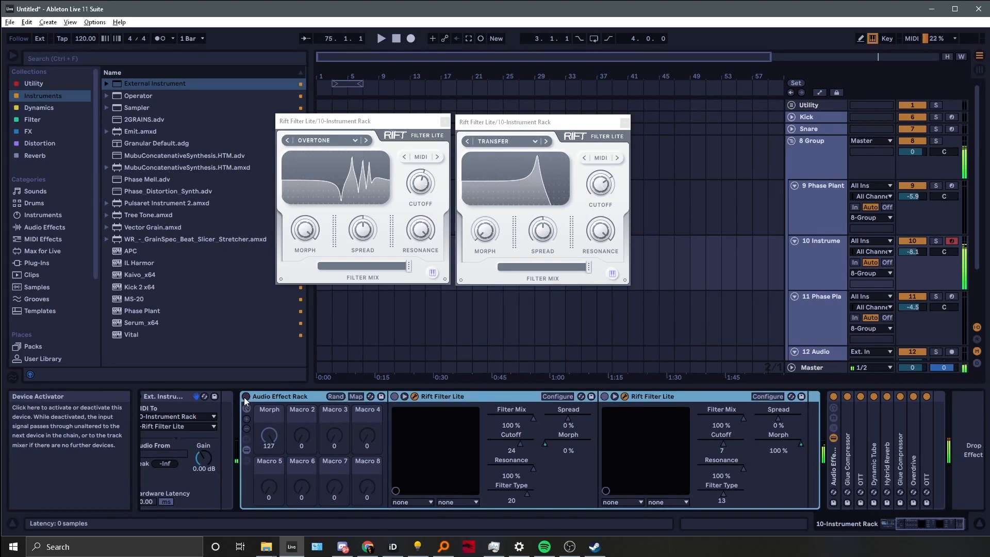
Set the rack's Morph macro to about 89
left_click(912, 241)
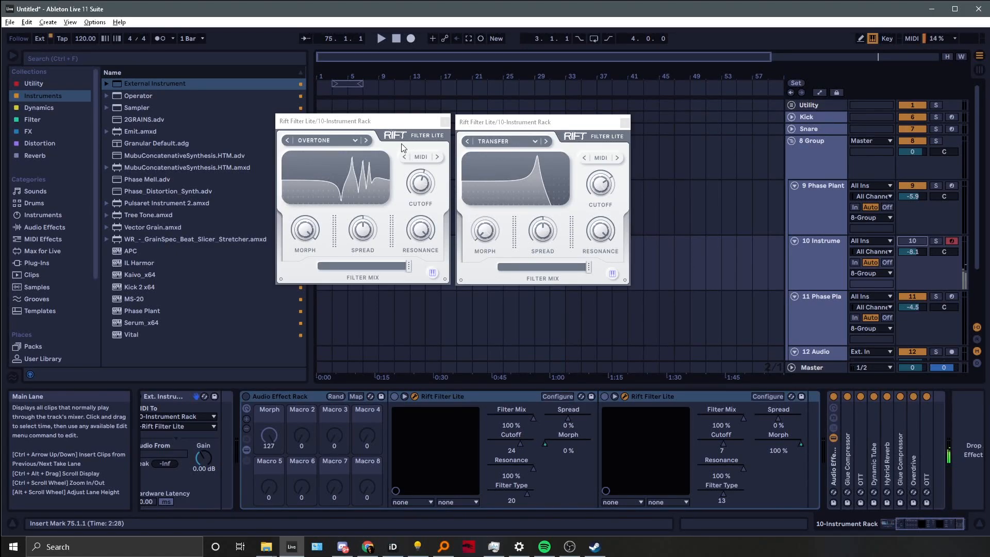
left_click(306, 231)
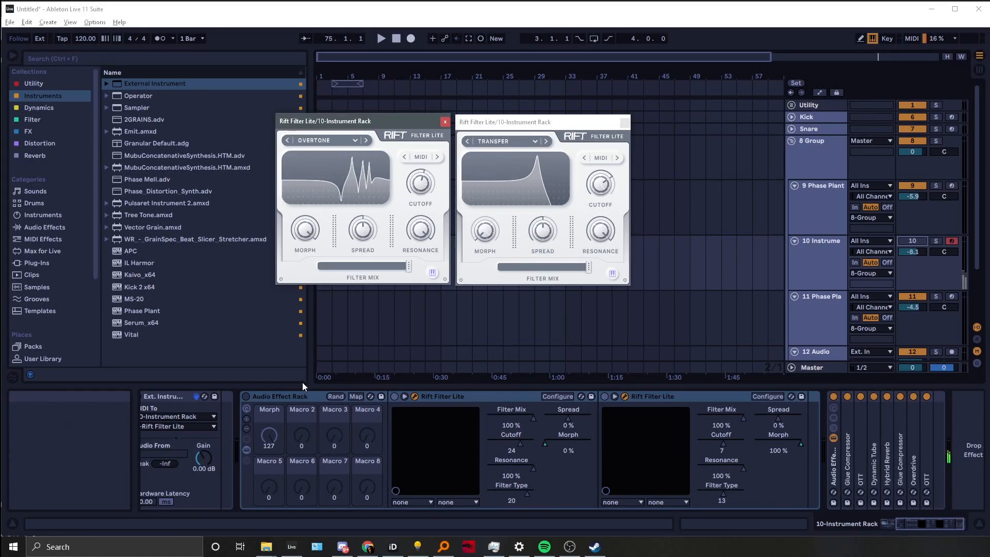
left_click_drag(269, 436, 269, 457)
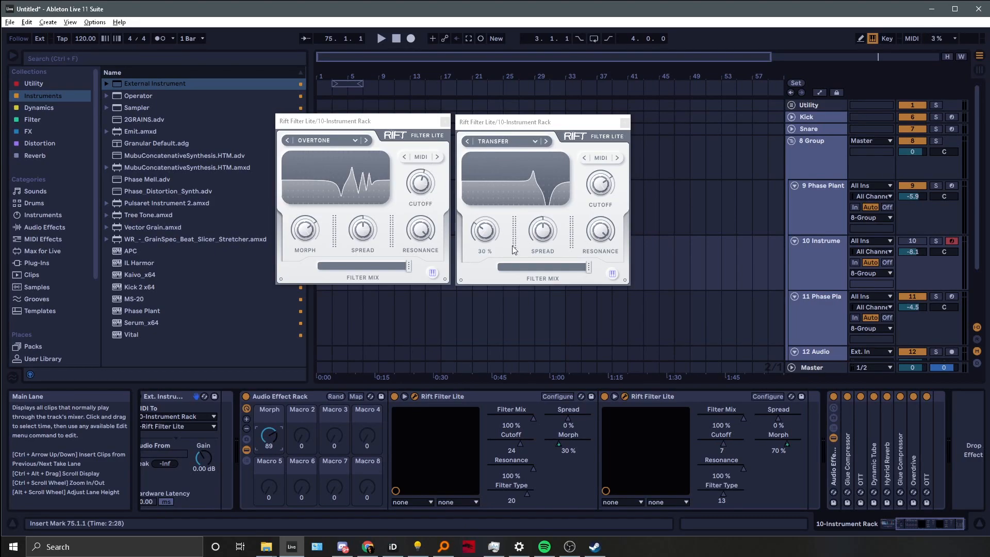
Select and arm the 11 Phase Plant track, briefly opening and closing the Phase Plant plugin window
left_click(806, 311)
left_click(951, 297)
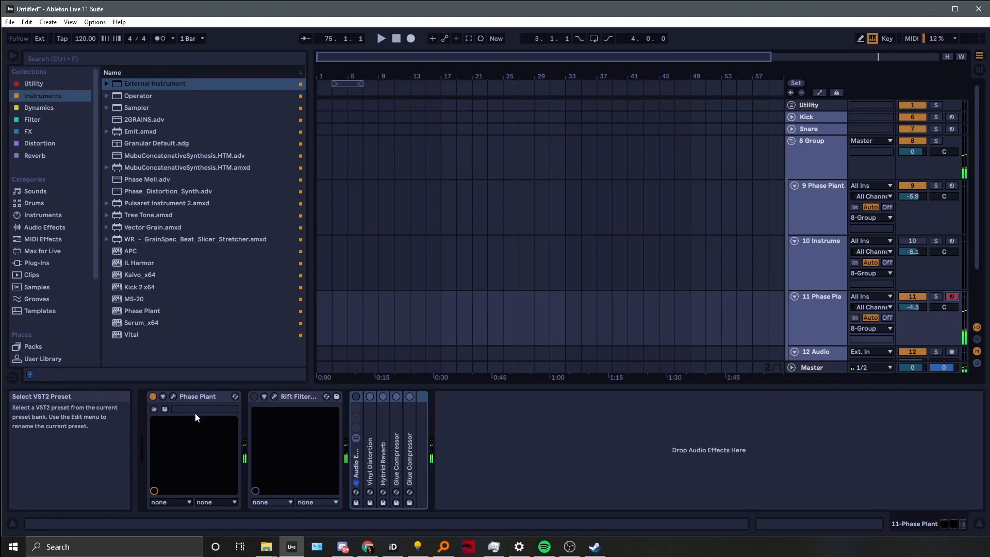
left_click(173, 397)
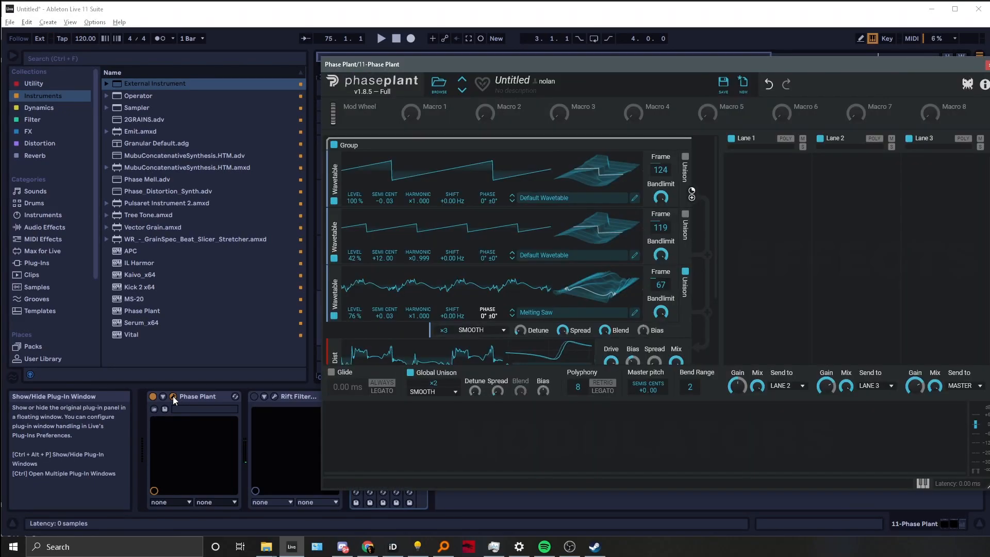
left_click(173, 397)
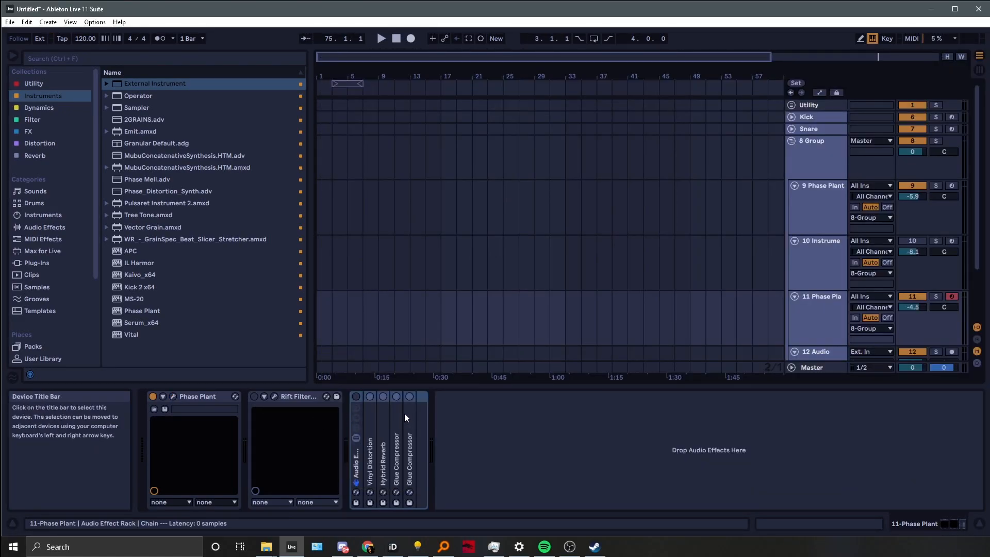
Activate the track's Audio Effect Rack, shift the keyboard octave down, and open the Rift Filter Lite plugin window
left_click(355, 396)
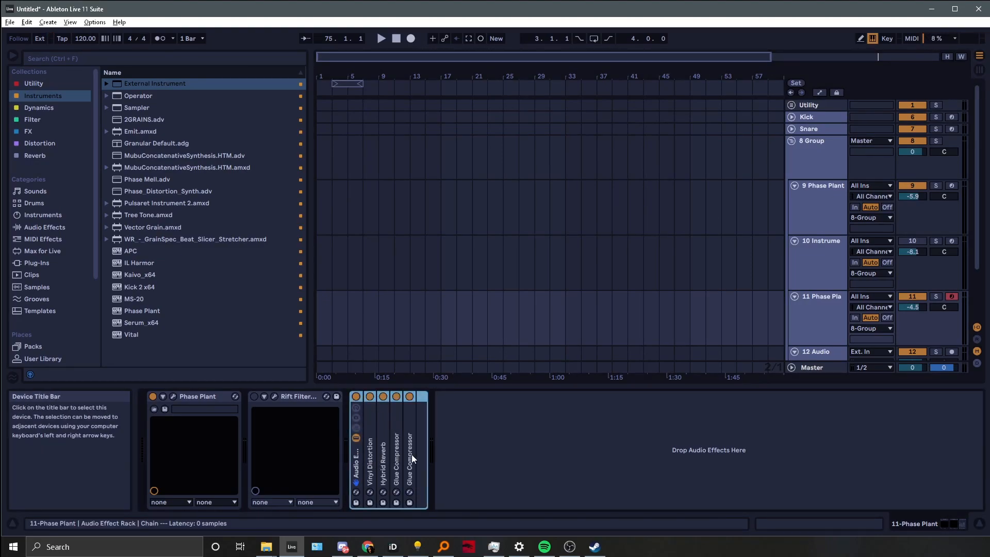
key("z")
key("z")
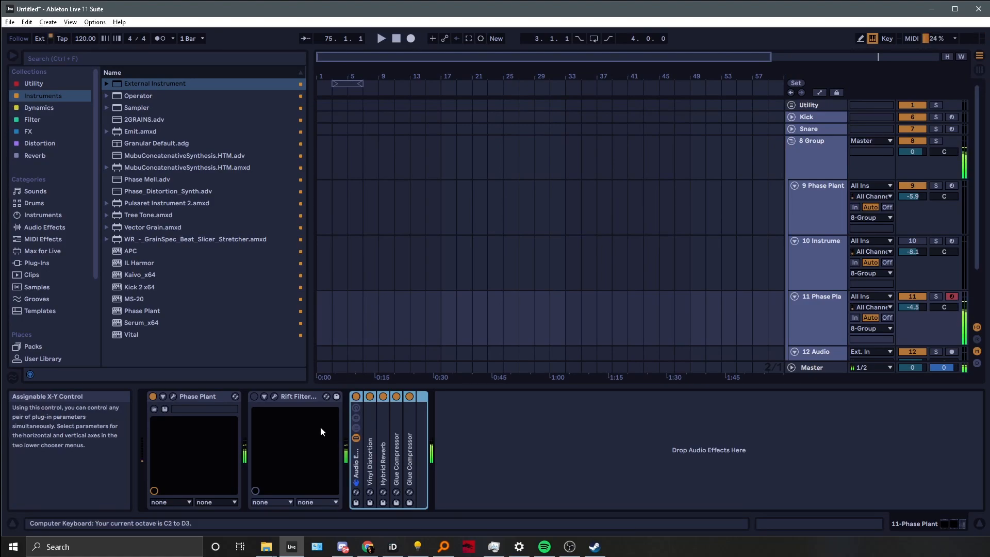
left_click(269, 398)
left_click(273, 396)
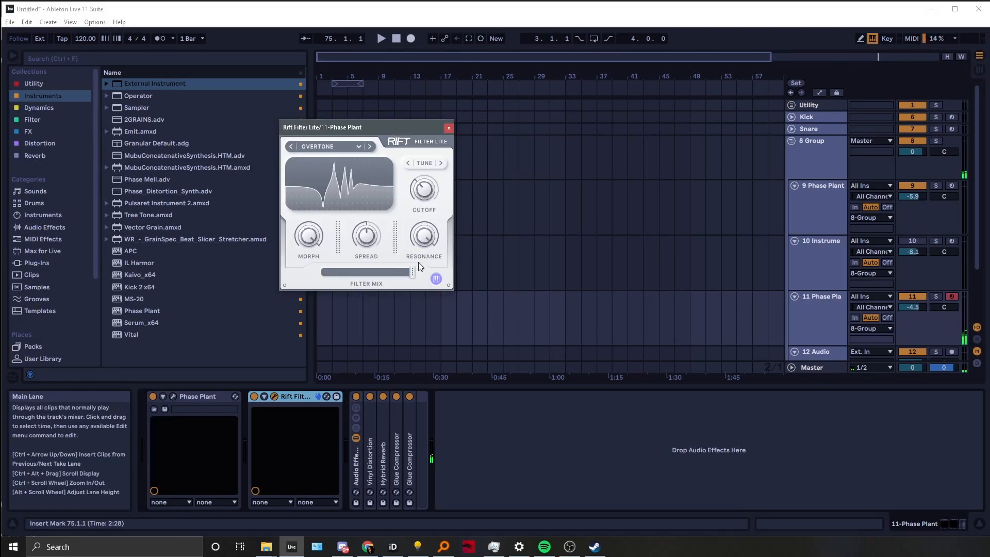
Inspect Rift's TUNE scale note selector, then turn the Cutoff knob to a note value
left_click(435, 278)
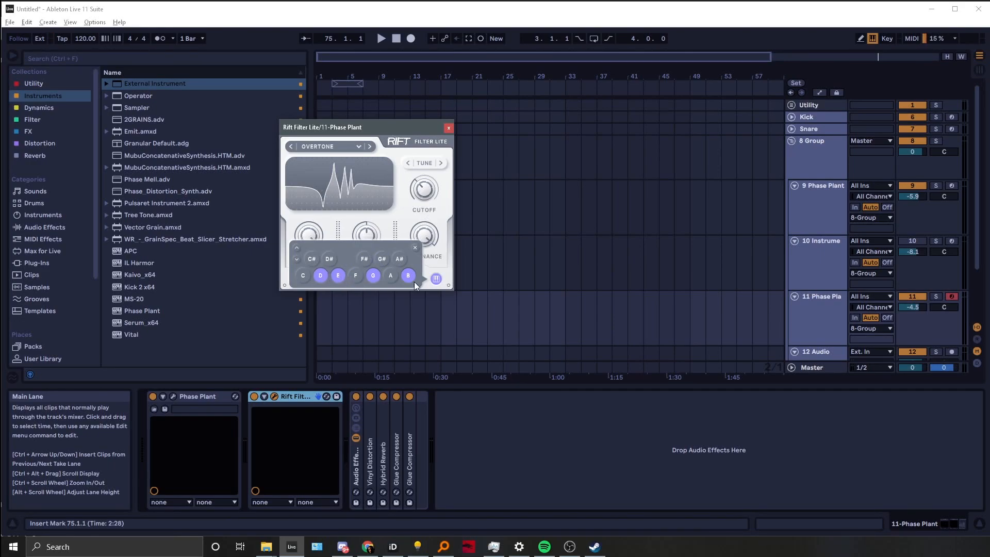
left_click(447, 210)
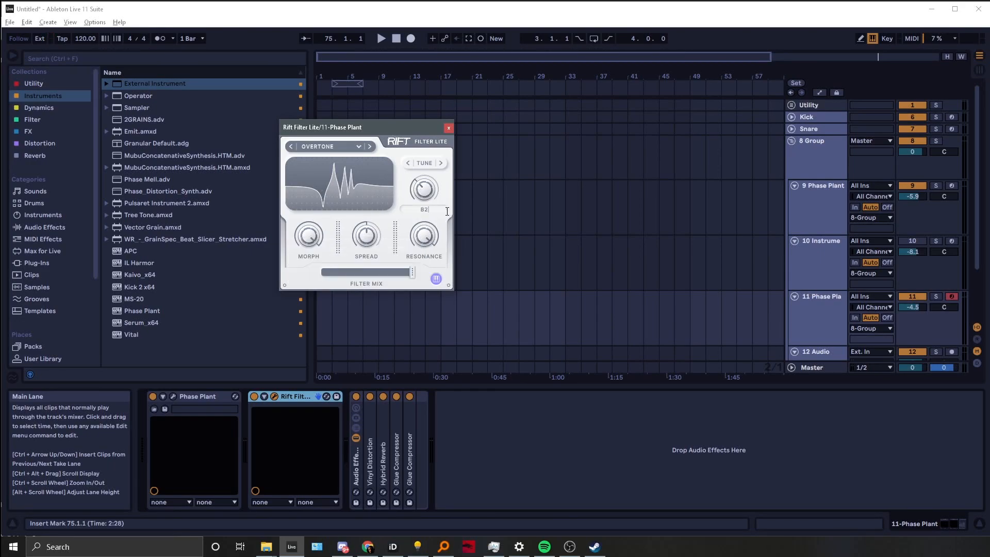
left_click(401, 204)
left_click_drag(426, 188, 406, 208)
Switch the Rift Filter Lite device off and back on
left_click(255, 396)
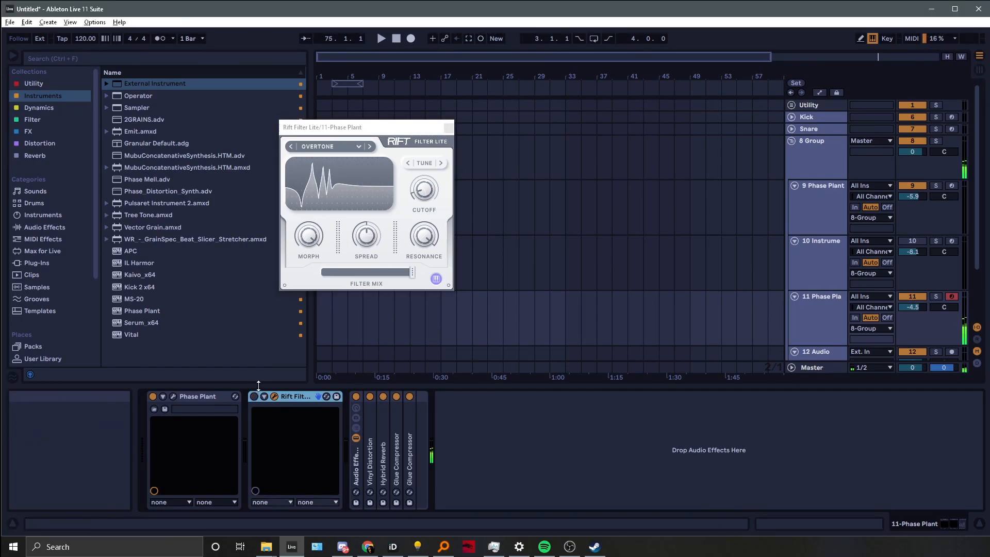
key("z")
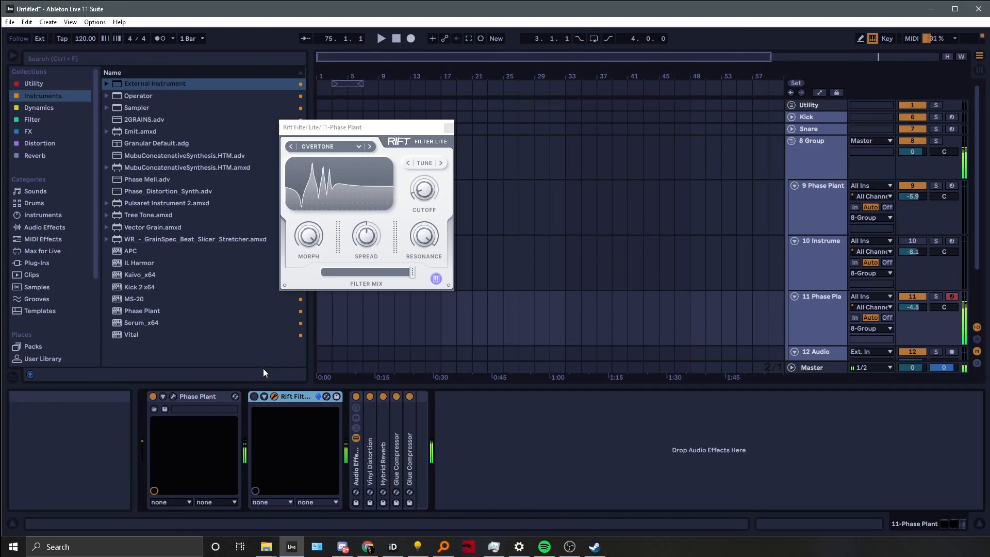
left_click(252, 396)
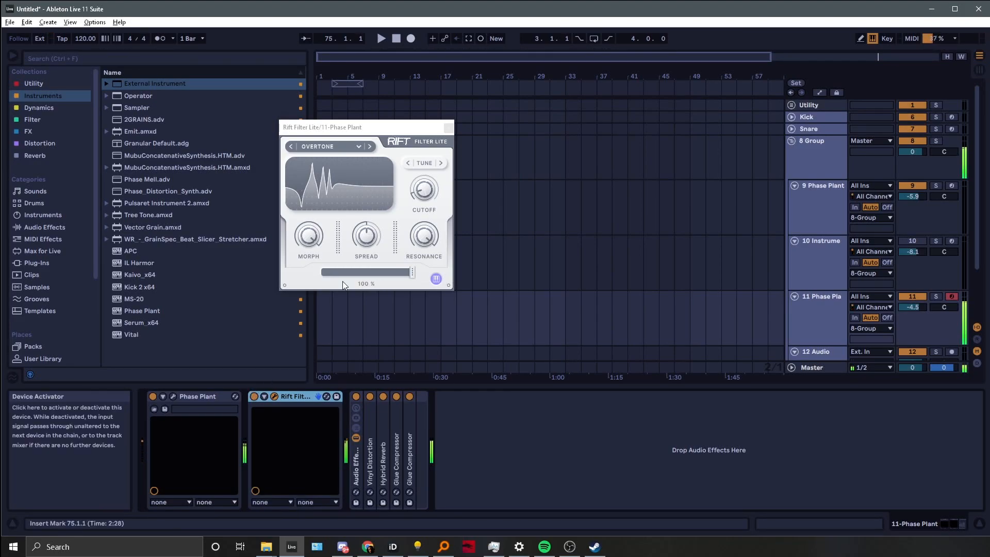
Sweep Rift's Cutoff and Morph controls and set the 11 Phase Plant track volume to -7.2 dB
left_click_drag(418, 198, 420, 184)
left_click_drag(920, 307, 919, 317)
left_click_drag(434, 200, 349, 182)
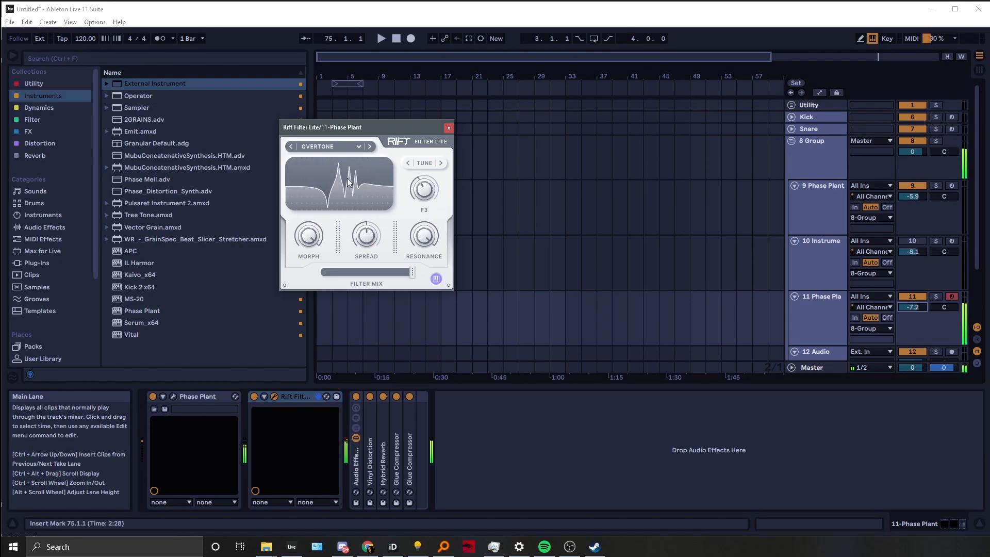
mouse_move(347, 182)
left_mouse_down()
mouse_move(327, 203)
mouse_move(340, 189)
left_mouse_up()
left_click_drag(309, 236, 206, 174)
mouse_move(422, 197)
left_mouse_down()
mouse_move(419, 182)
mouse_move(411, 184)
left_mouse_up()
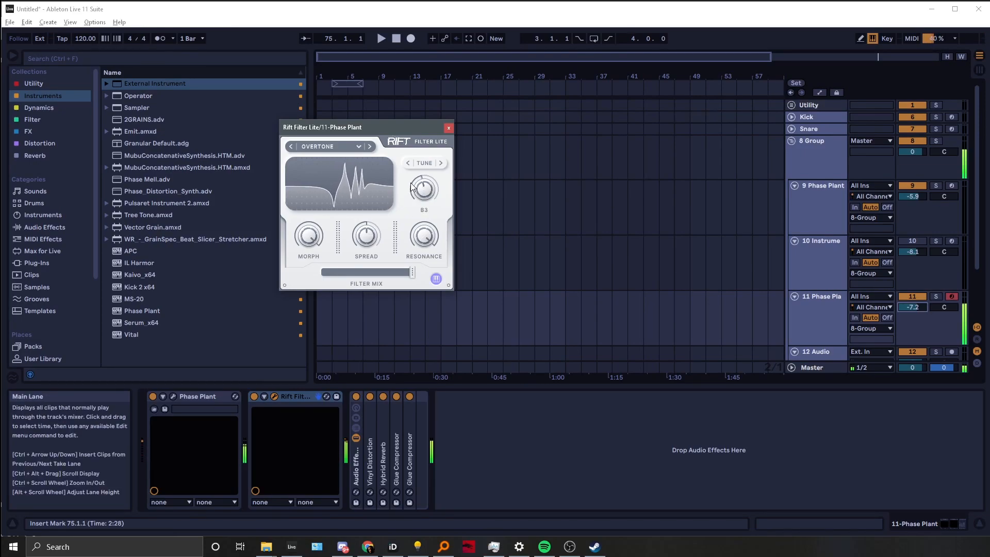
left_click_drag(313, 238, 221, 228)
left_click_drag(423, 189, 395, 175)
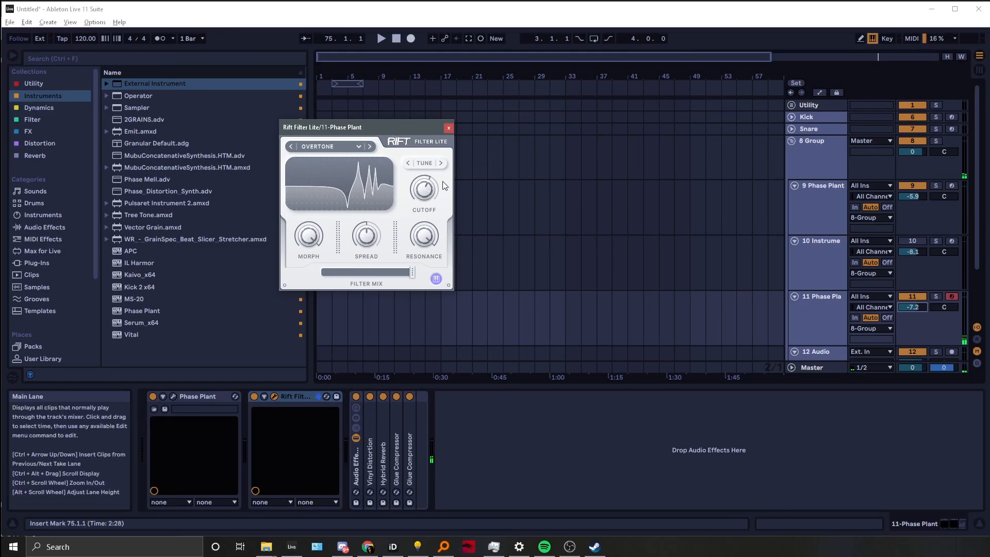
Set Rift's Cutoff to G4 and switch the arrangement to automation view
left_click_drag(427, 181, 426, 185)
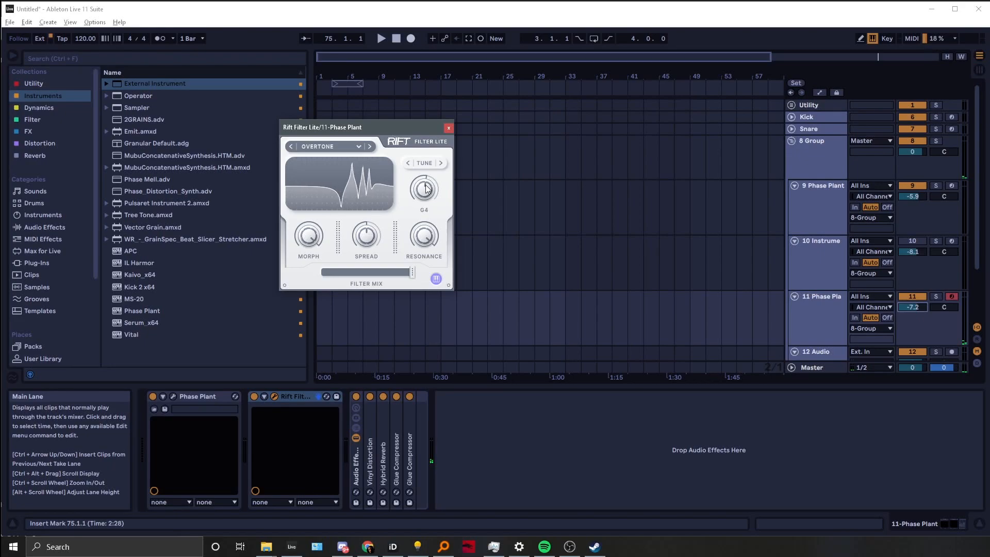
key("a")
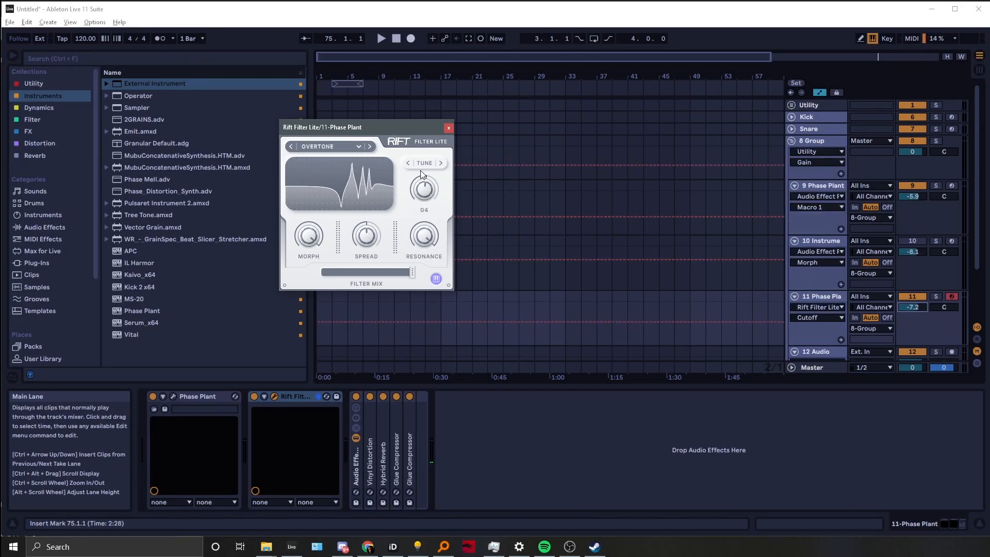
Draw Cutoff automation on the 11 Phase Plant track from about 1:00 to 1:35, lowering the final breakpoint to B1
mouse_move(552, 323)
left_mouse_down()
mouse_move(567, 338)
mouse_move(579, 326)
mouse_move(667, 329)
left_mouse_up()
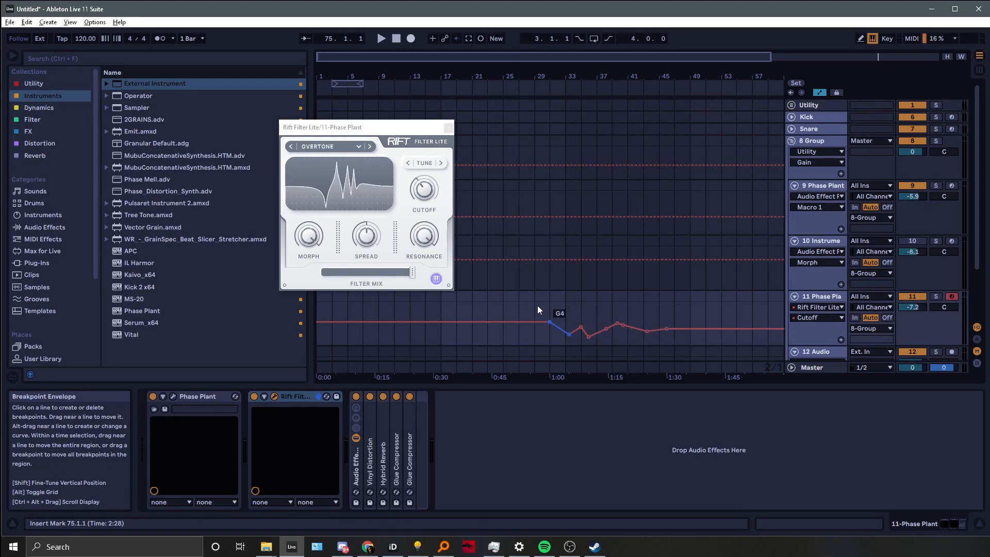
left_click(437, 279)
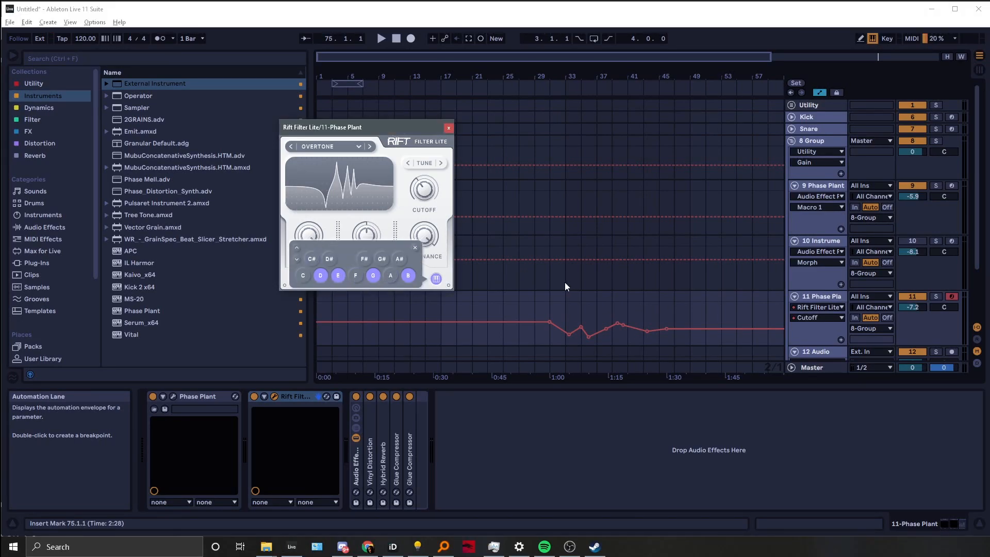
left_click(705, 320)
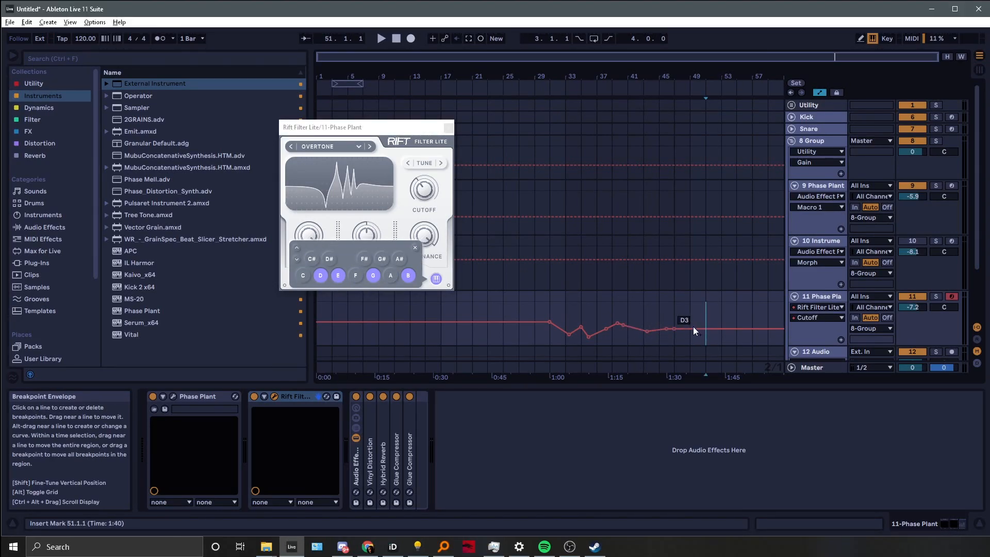
left_click_drag(689, 342, 690, 349)
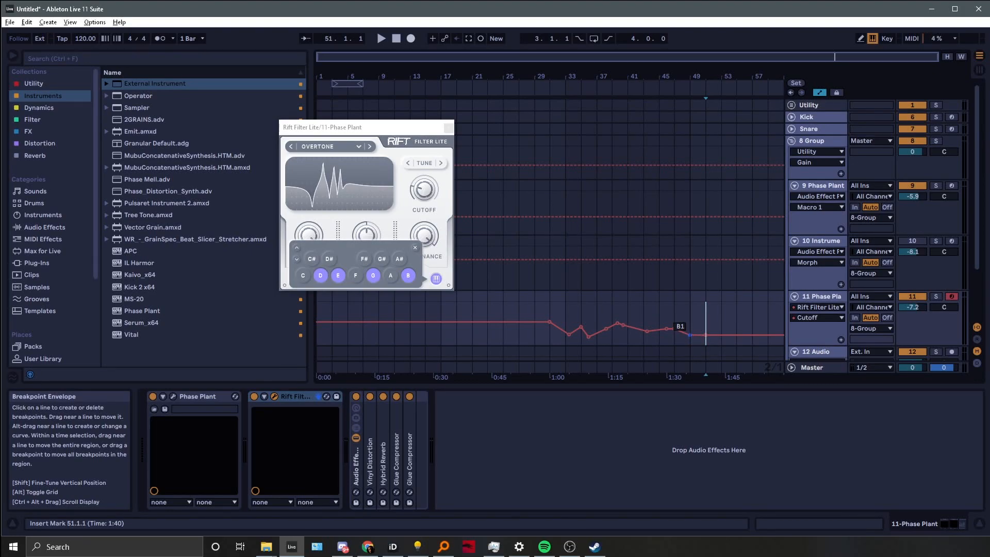
left_click(416, 247)
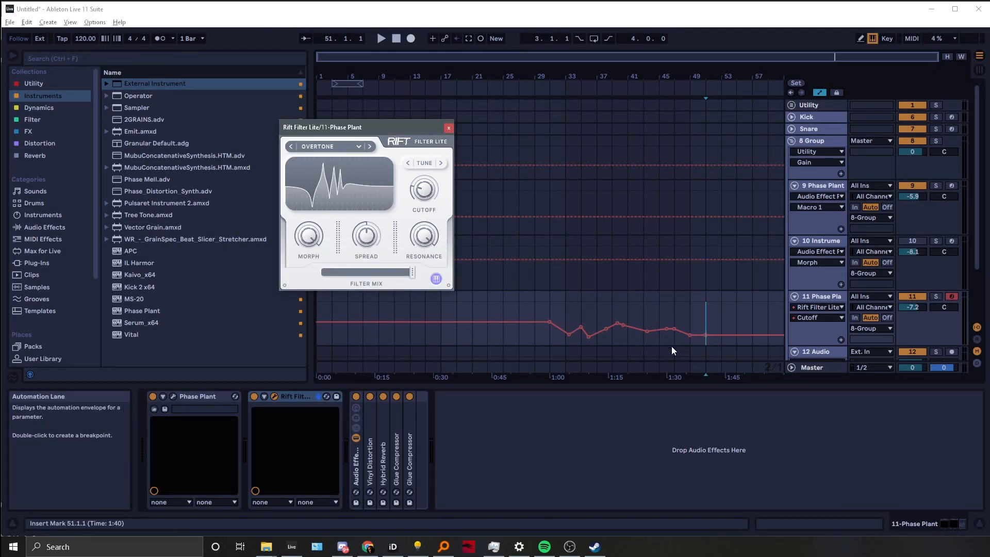
Restrict Rift's Tune scale note selection to D, F and A only
left_click(435, 279)
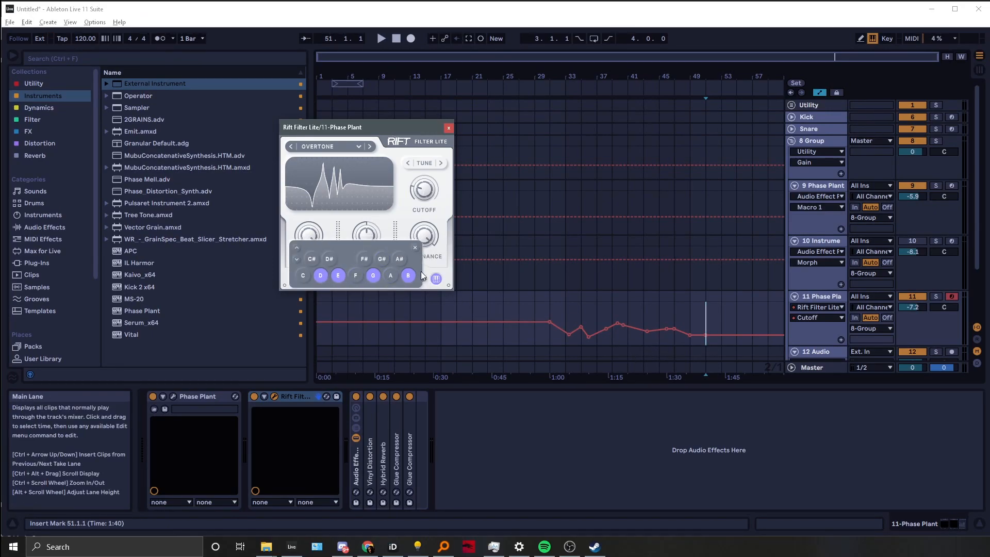
mouse_move(433, 187)
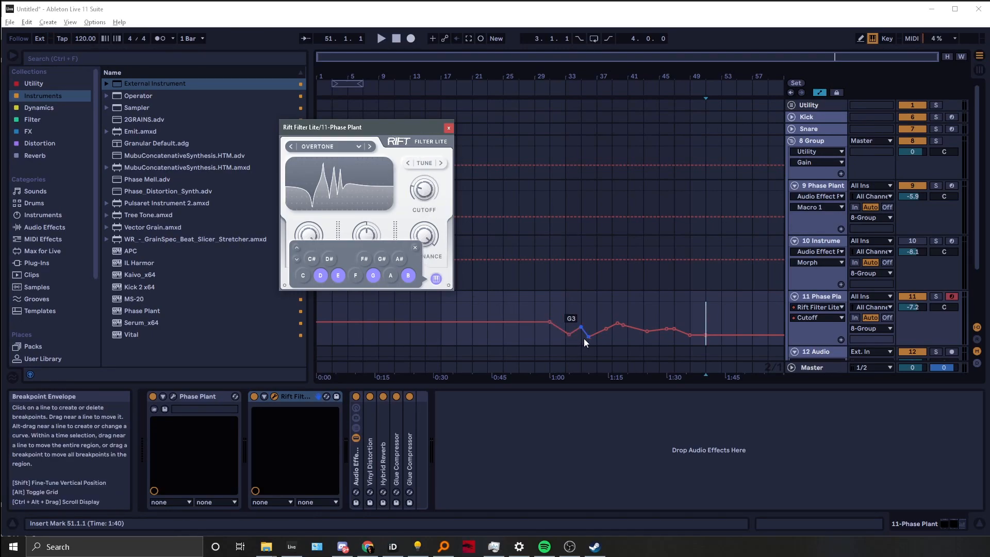
left_click(407, 276)
left_click(373, 276)
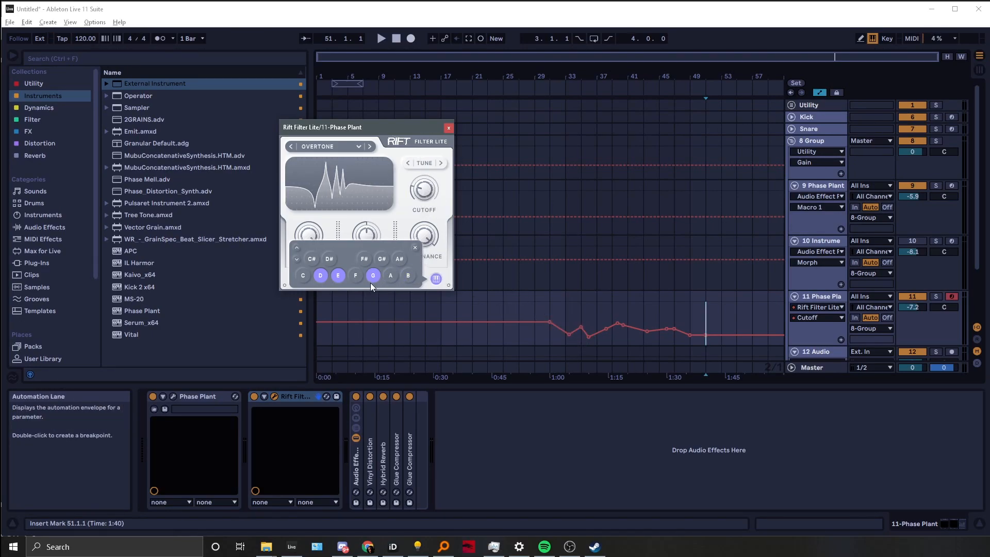
left_click(338, 276)
left_click(320, 276)
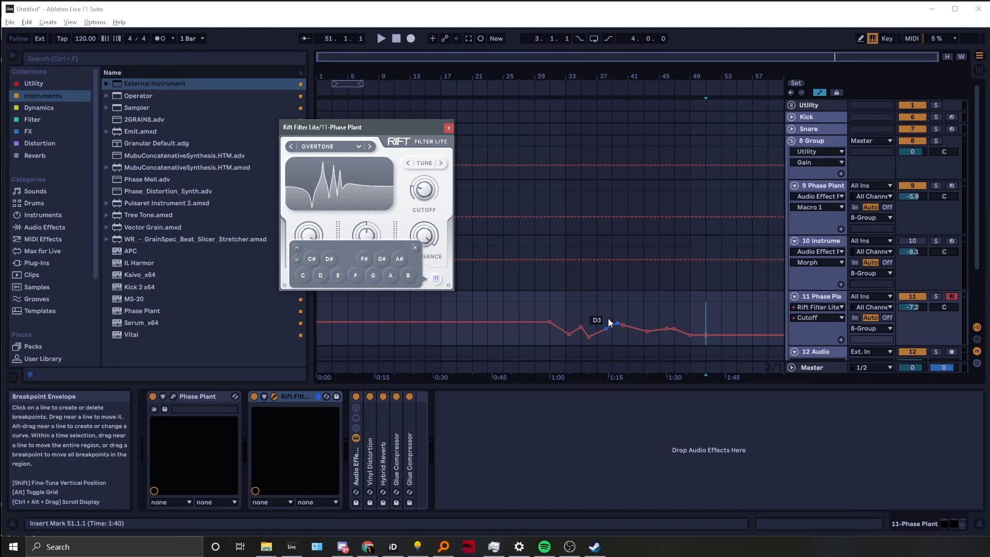
left_click(408, 277)
left_click(355, 277)
left_click(319, 277)
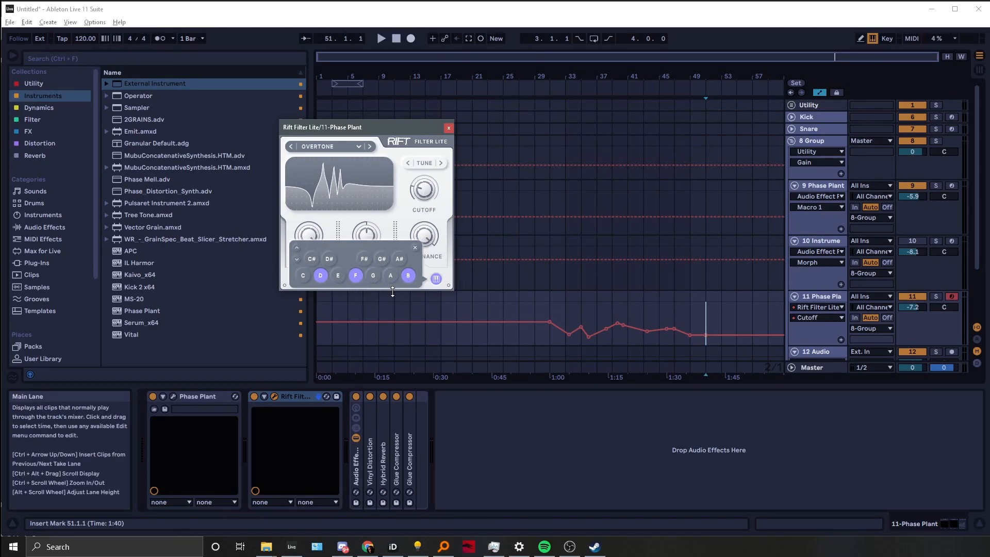
left_click(406, 276)
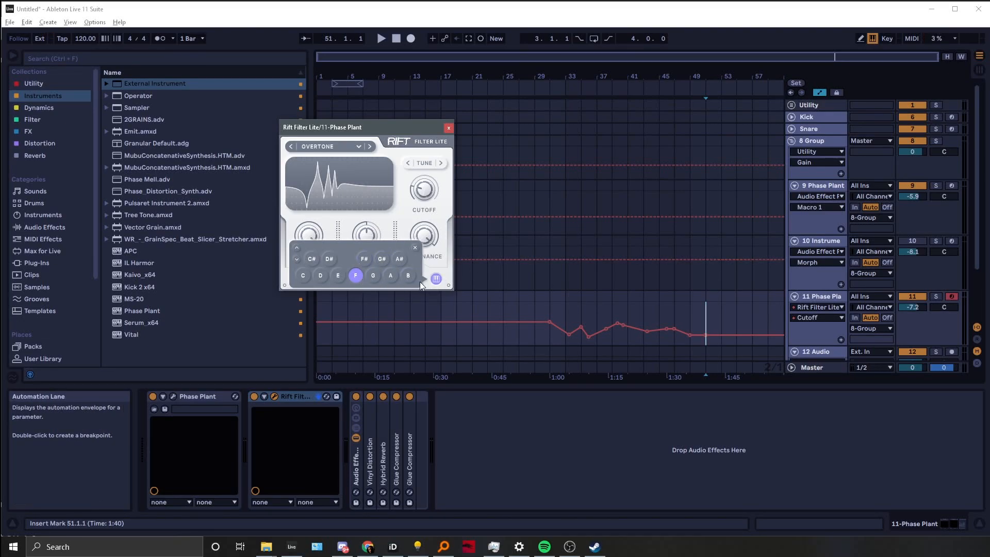
left_click(337, 275)
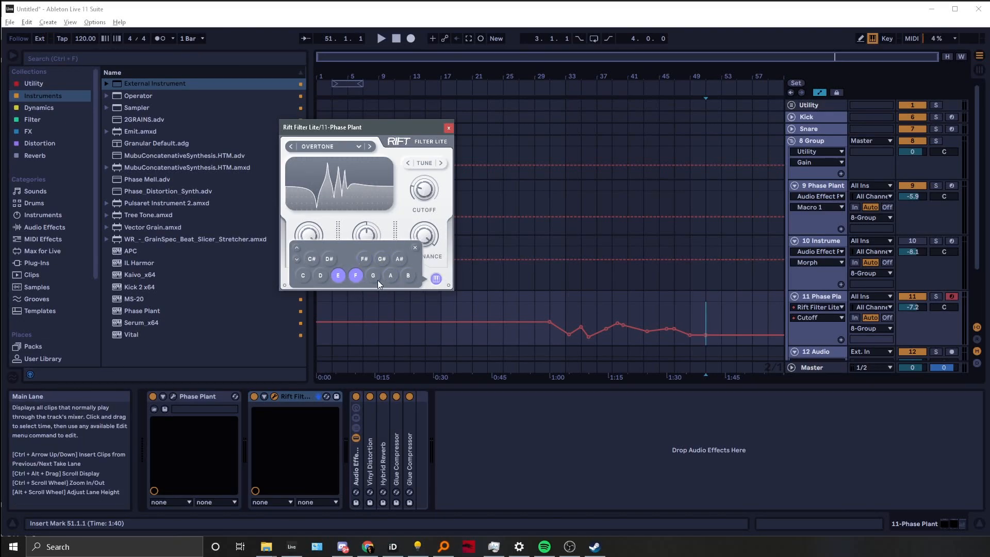
left_click(337, 275)
left_click(319, 277)
left_click(387, 276)
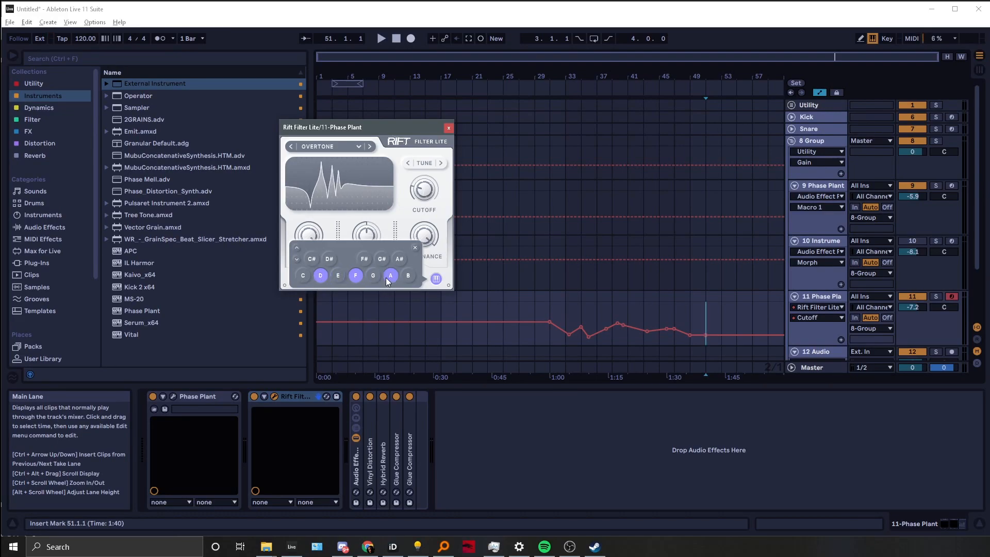
left_click(416, 248)
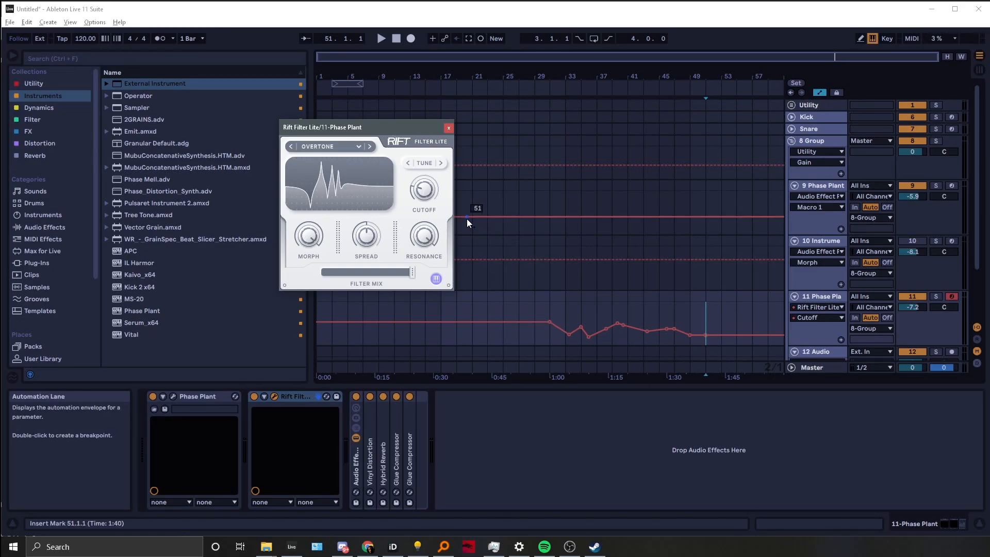
Switch Rift's filter type to Basic Low Pass and turn the Resonance knob down
left_click(449, 128)
left_click(273, 397)
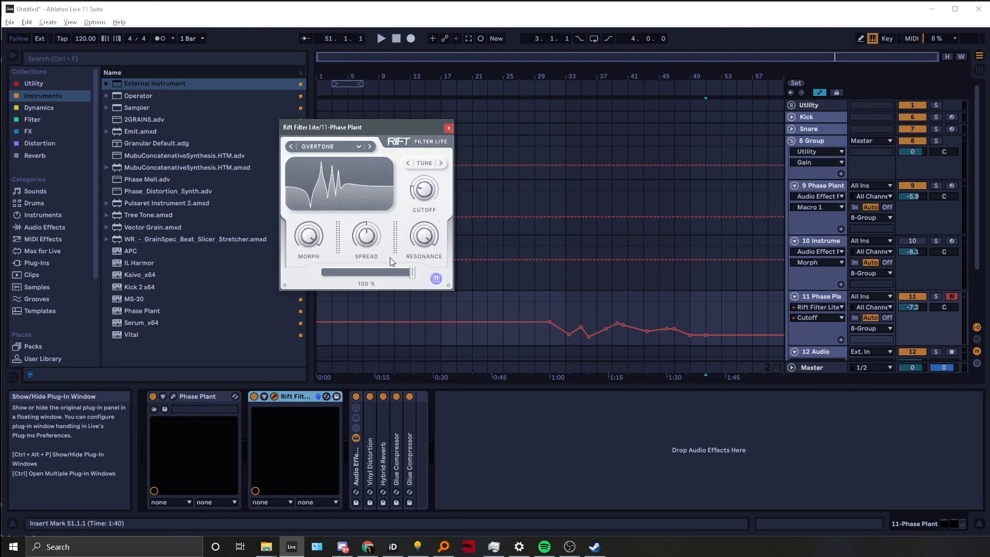
left_click(354, 148)
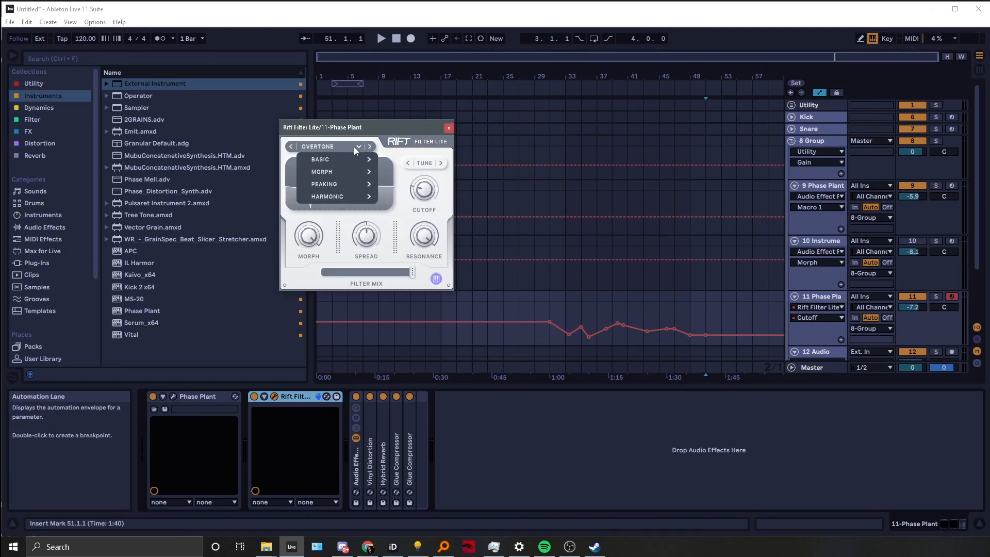
mouse_move(356, 156)
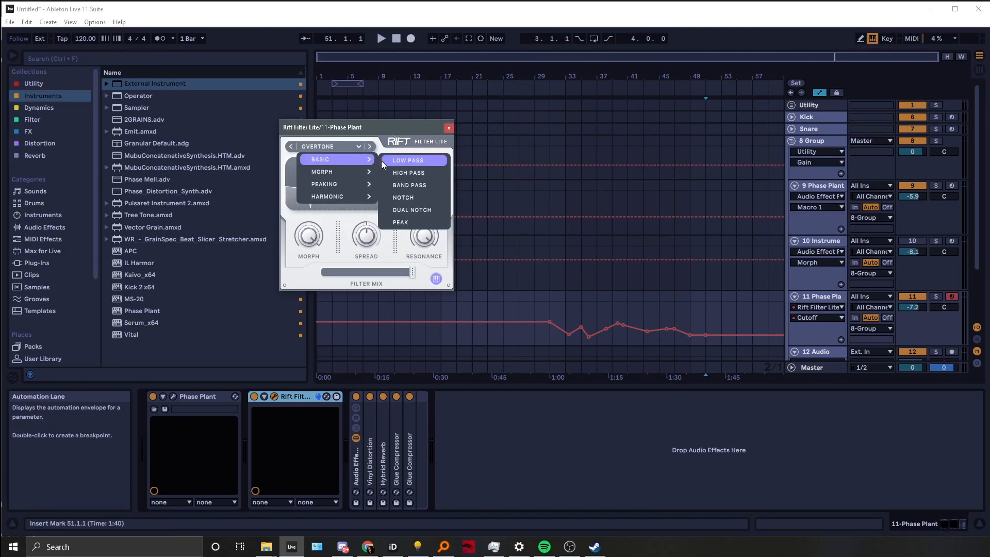
left_click(397, 161)
left_click_drag(425, 232, 395, 297)
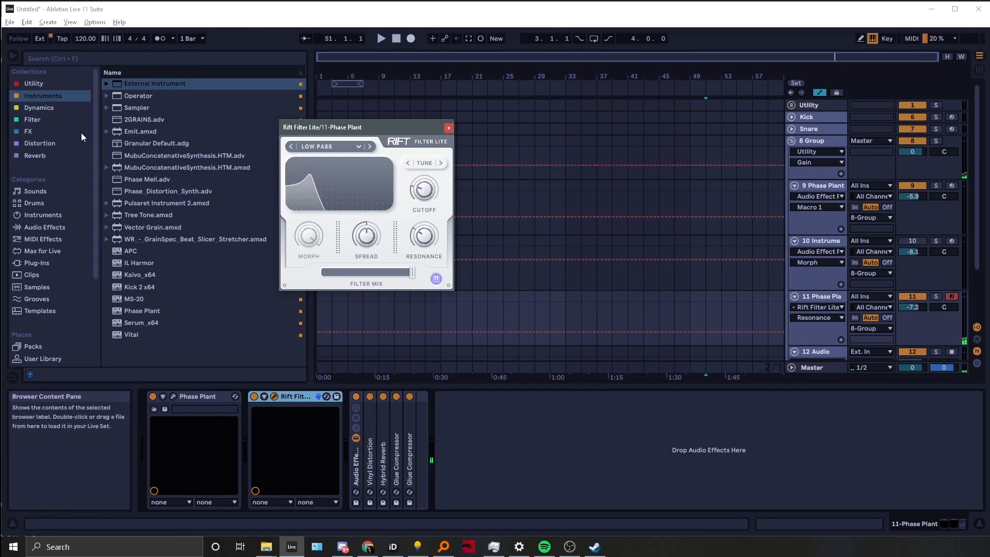
Add an Auto Filter from the Filter category to the 11 Phase Plant device chain
left_click(36, 121)
left_click(137, 83)
left_click_drag(137, 83, 615, 469)
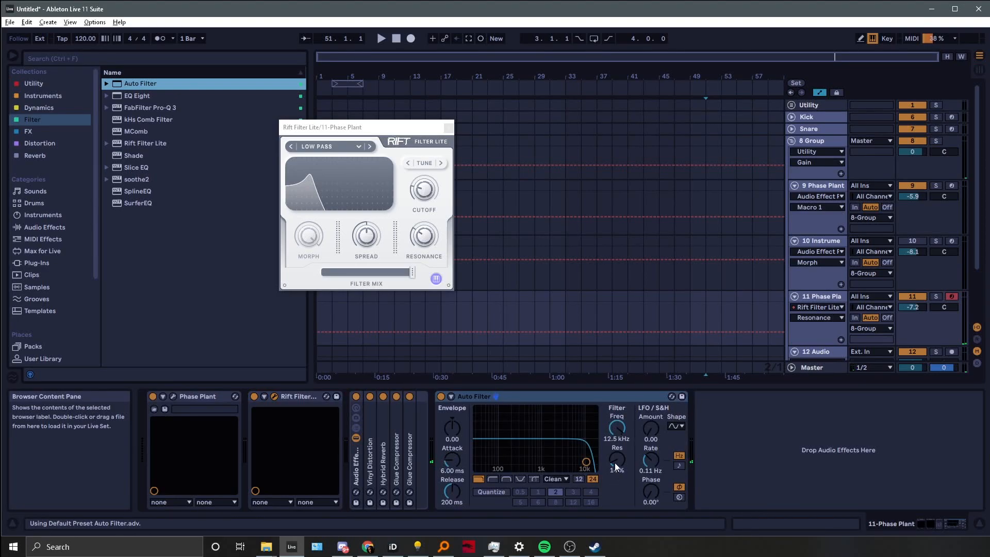
Set the Auto Filter to high-pass with frequency 683 Hz and resonance 0%
mouse_move(618, 428)
left_mouse_down()
mouse_move(617, 447)
mouse_move(624, 426)
left_mouse_up()
left_click(493, 480)
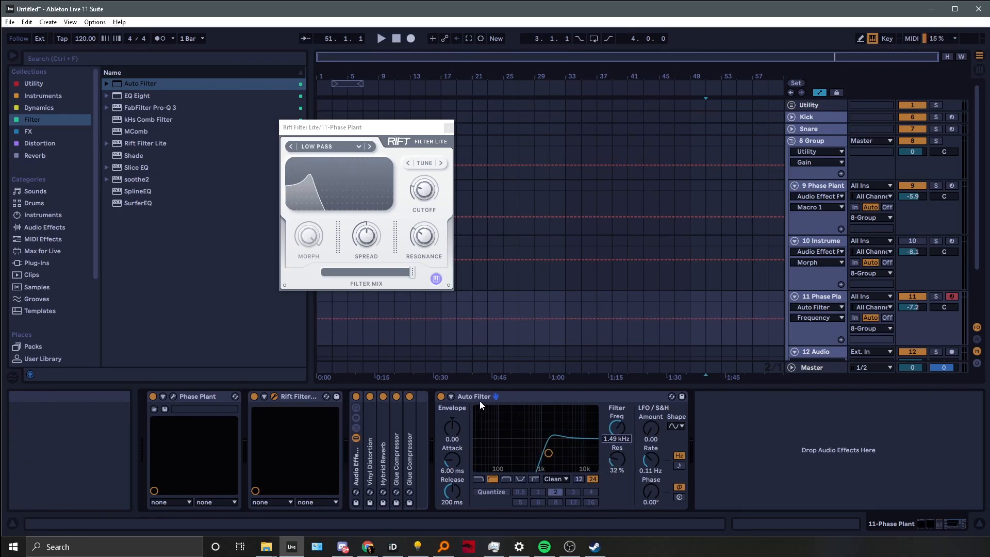
left_click_drag(618, 459, 616, 472)
mouse_move(617, 428)
left_mouse_down()
mouse_move(617, 417)
mouse_move(617, 445)
left_mouse_up()
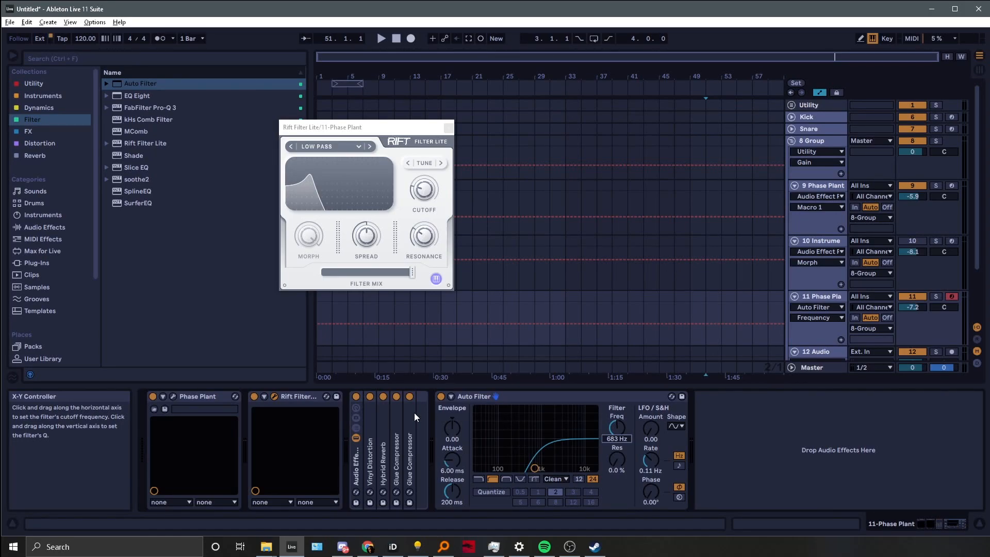
Move the Rift Filter Lite window toward the middle of the arrangement view
left_click(347, 147)
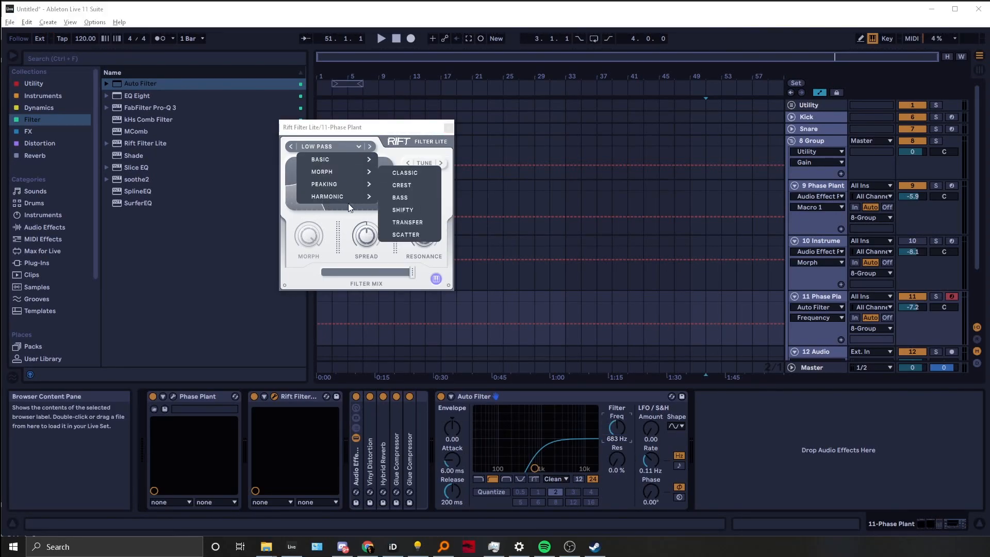
mouse_move(353, 173)
left_click(336, 258)
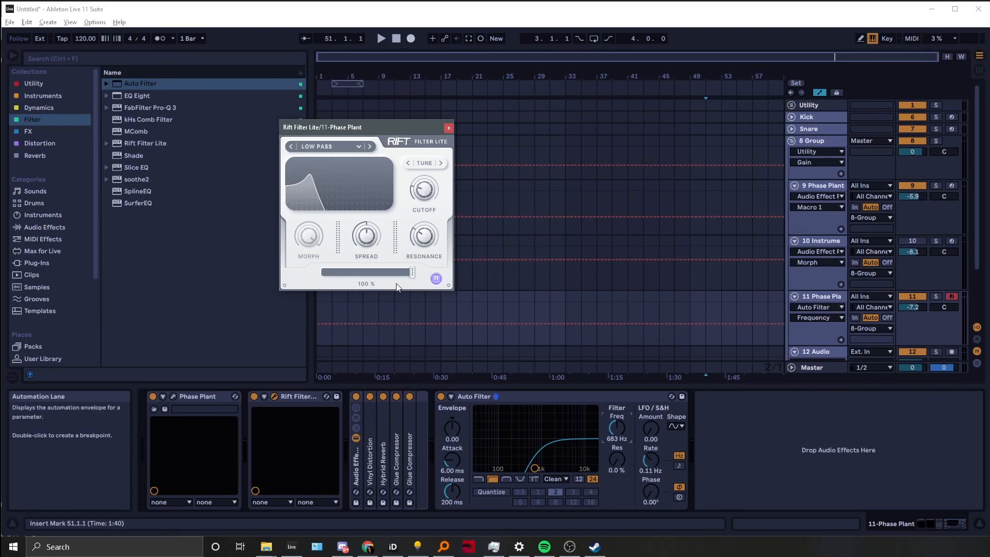
left_click_drag(380, 128, 566, 134)
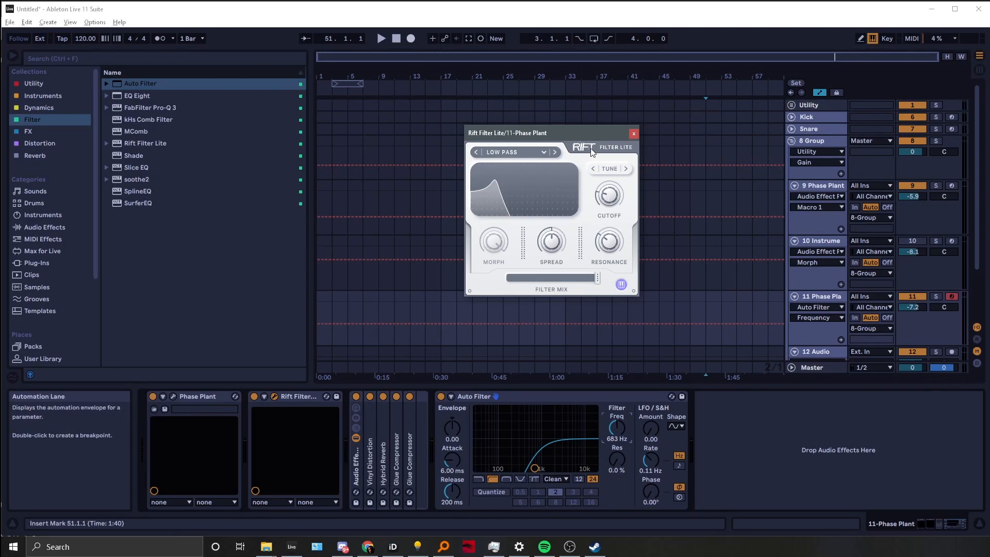
left_click_drag(561, 135, 572, 170)
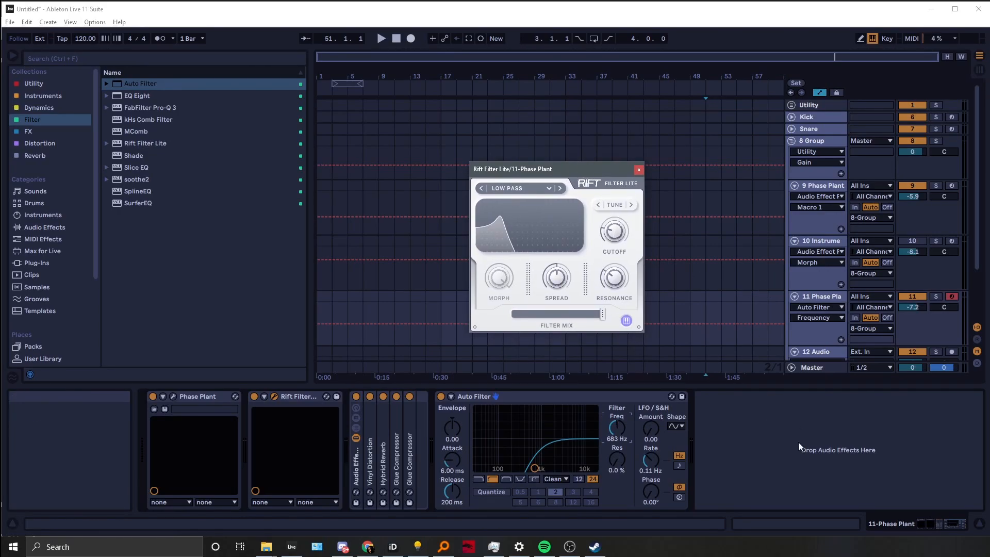